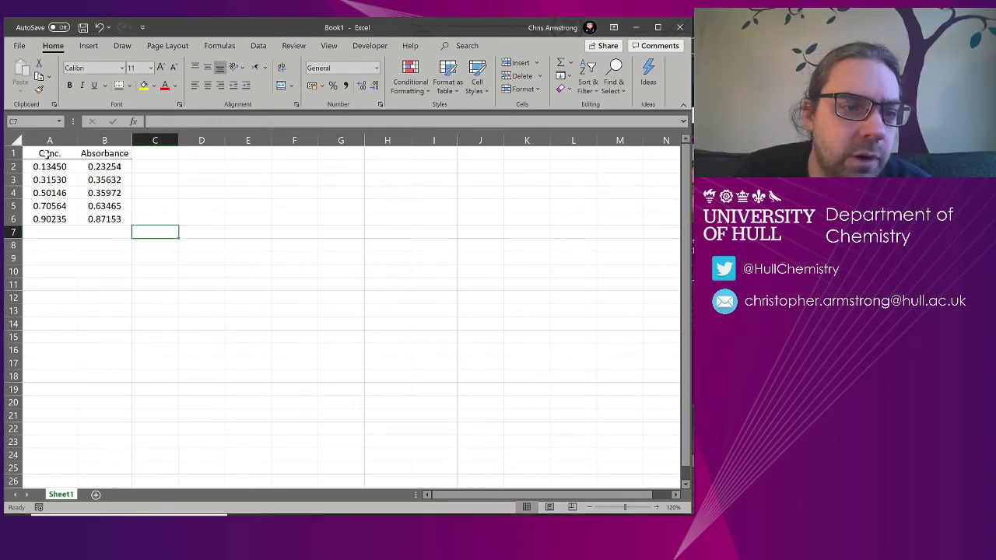
Insert a markers-only scatter chart from the Conc. and Absorbance data in A1:B6.
{"action": "left_click_drag", "start_coordinate": [46, 153], "coordinate": [49, 220]}
{"action": "left_click_drag", "start_coordinate": [42, 153], "coordinate": [116, 219]}
{"action": "left_click", "coordinate": [88, 45]}
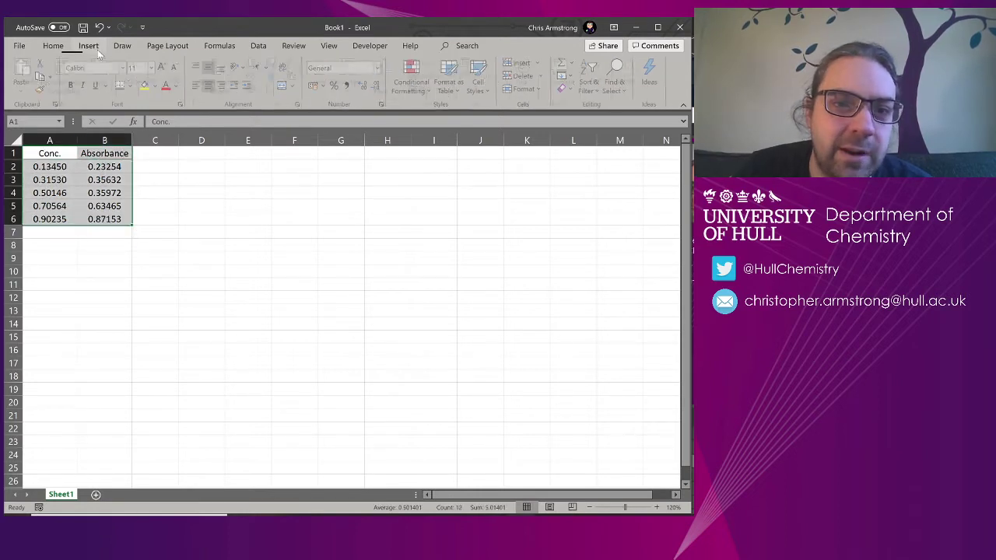
{"action": "left_click", "coordinate": [277, 92]}
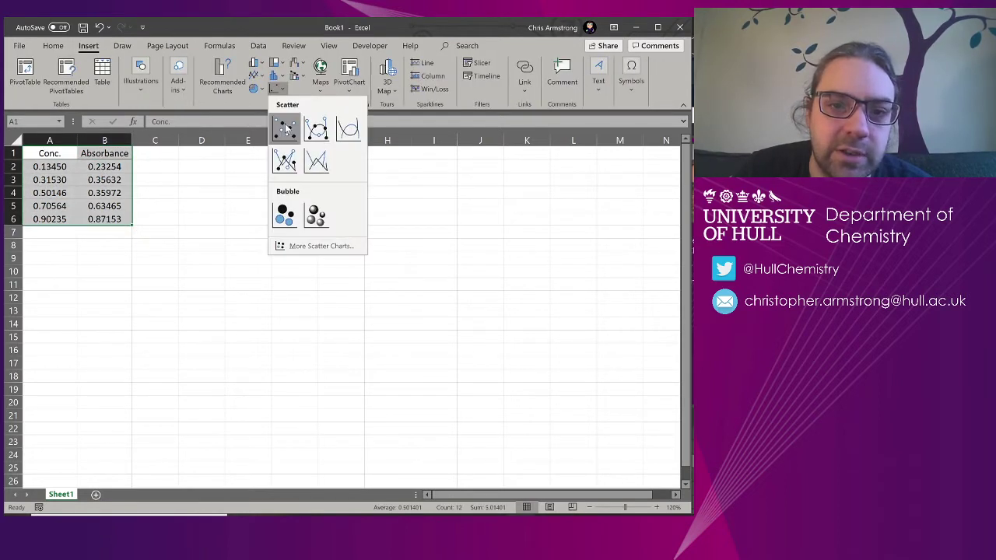
{"action": "left_click", "coordinate": [288, 129]}
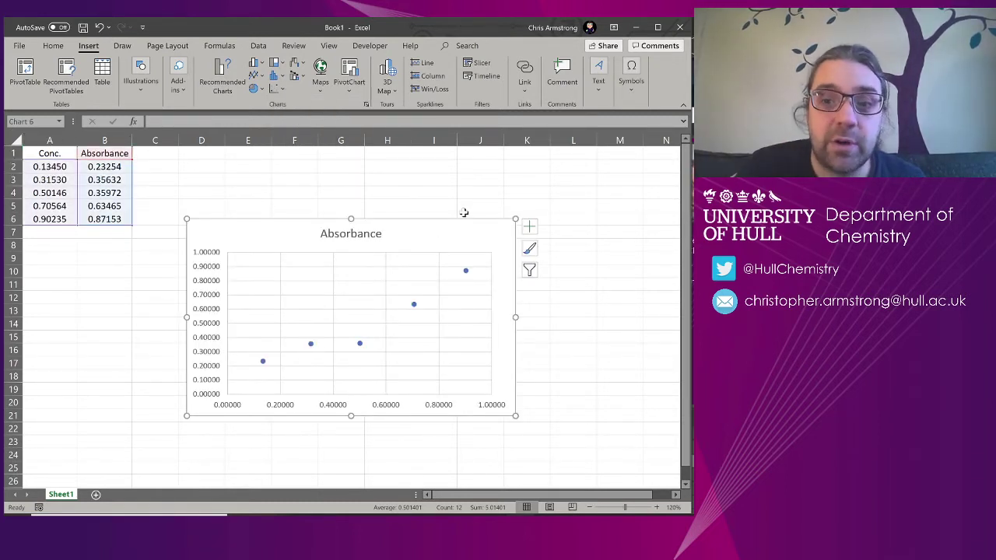
Try the Scatter with Straight Lines chart type on the chart, and undo the change.
{"action": "left_click", "coordinate": [280, 91]}
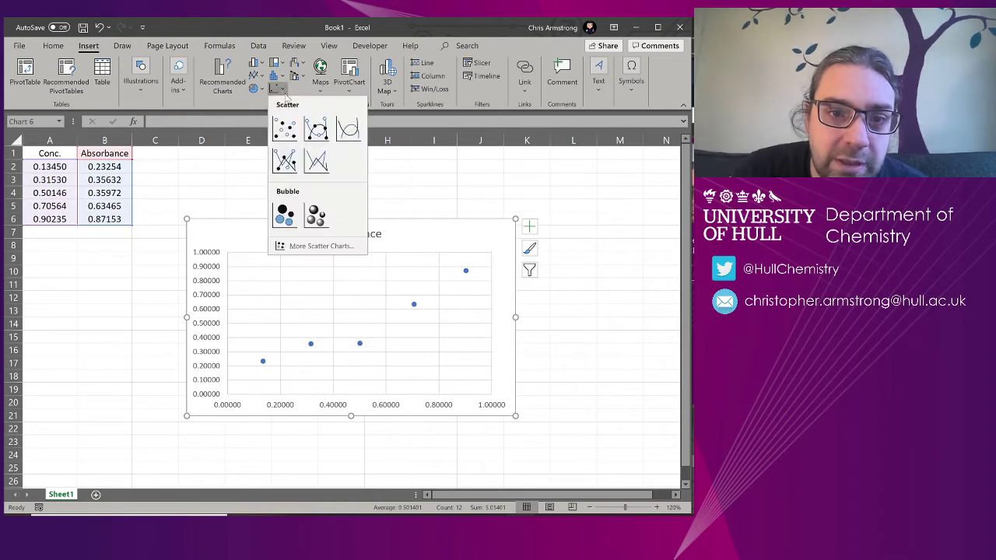
{"action": "left_click", "coordinate": [317, 161]}
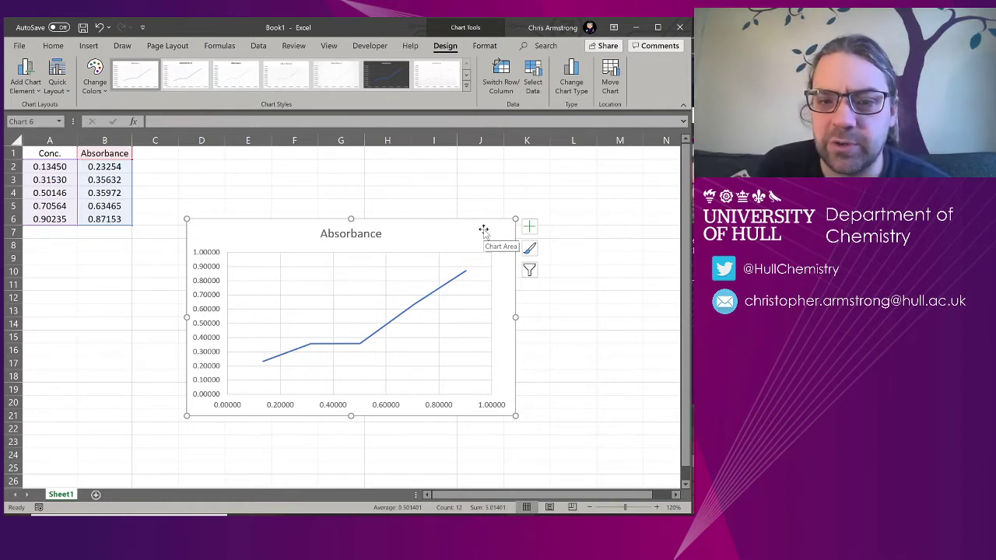
{"action": "key", "text": "ctrl+z"}
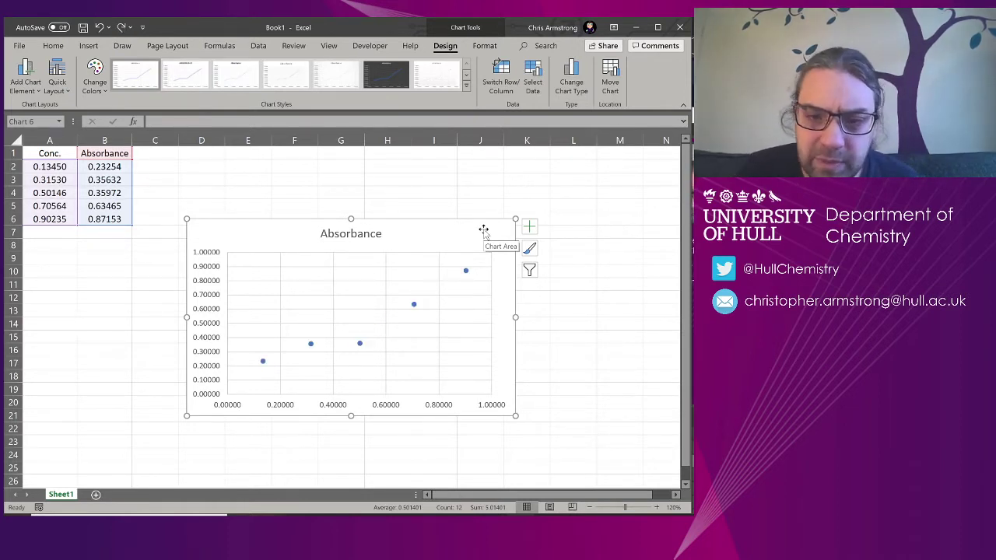
Move the chart up beside the data table and add a linear trendline to the Absorbance series.
{"action": "mouse_move", "coordinate": [475, 228]}
{"action": "left_mouse_down"}
{"action": "mouse_move", "coordinate": [446, 189]}
{"action": "mouse_move", "coordinate": [459, 165]}
{"action": "left_mouse_up"}
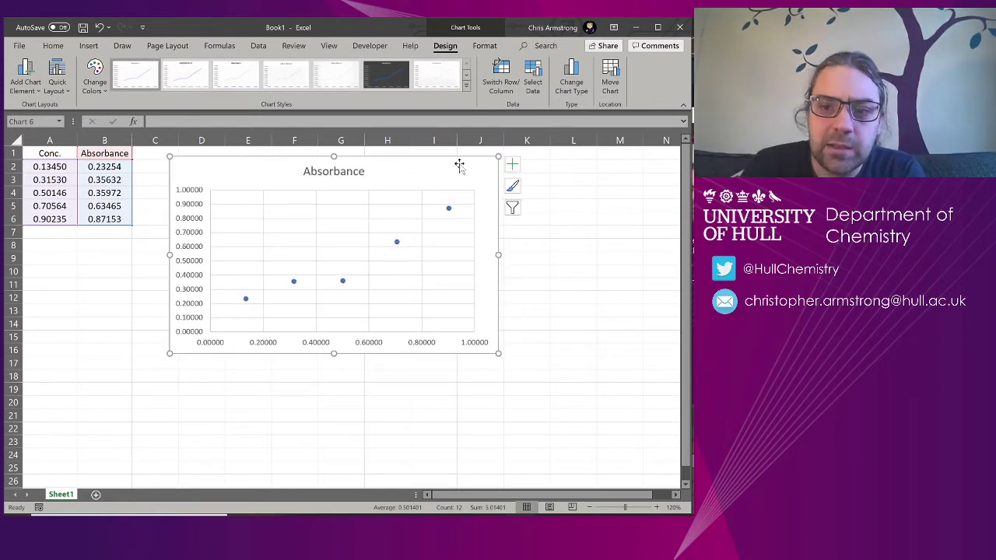
{"action": "left_click", "coordinate": [396, 246]}
{"action": "left_click", "coordinate": [396, 244]}
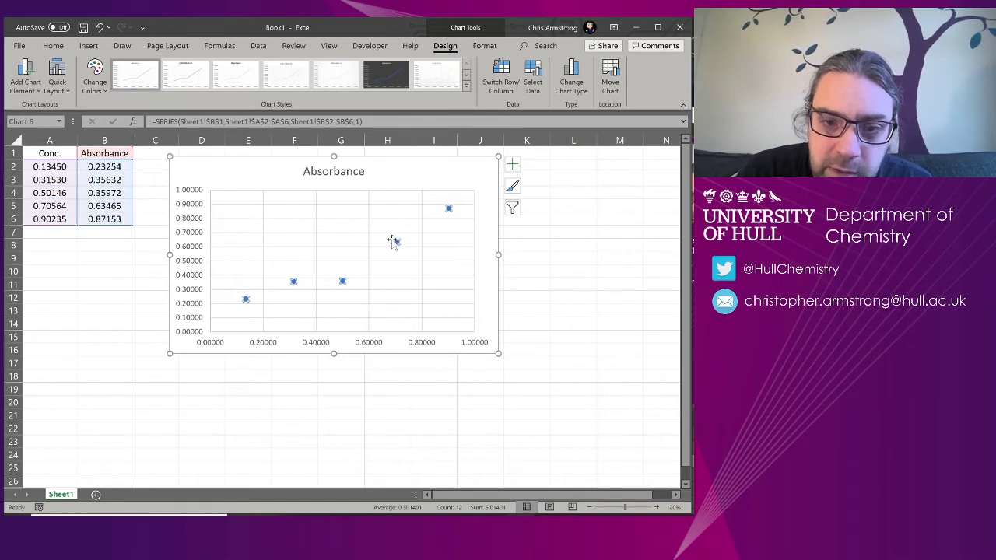
{"action": "right_click", "coordinate": [397, 242]}
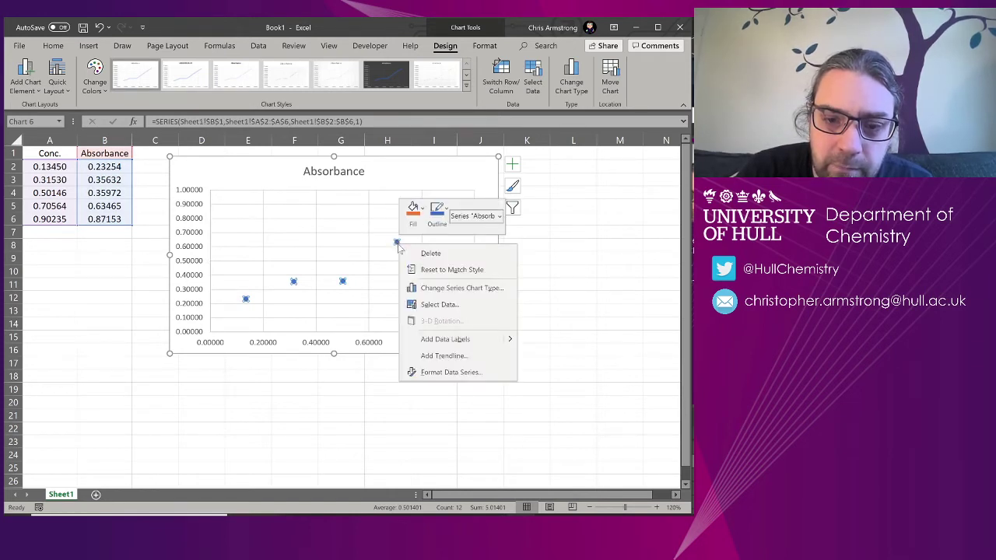
{"action": "left_click", "coordinate": [449, 353]}
{"action": "left_click", "coordinate": [413, 416]}
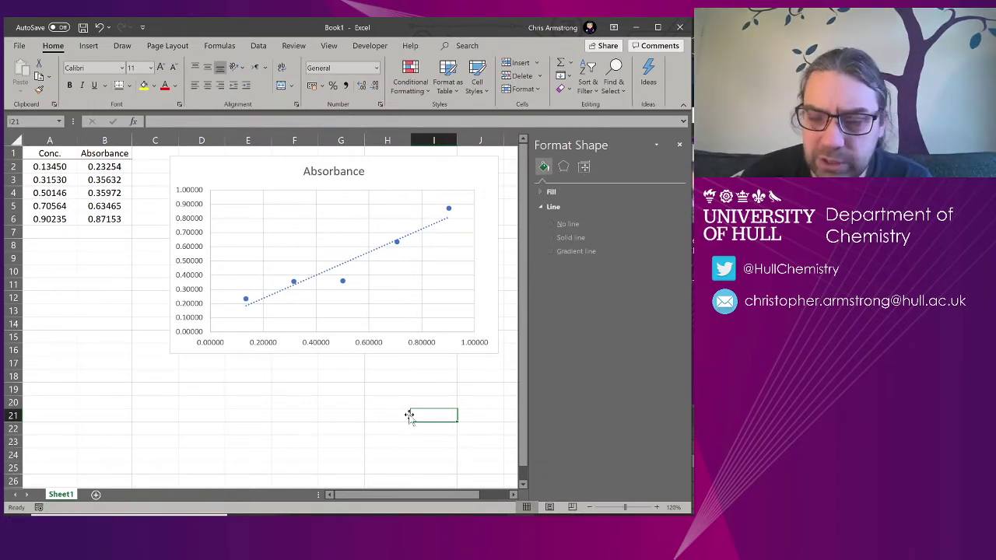
{"action": "left_click", "coordinate": [679, 147]}
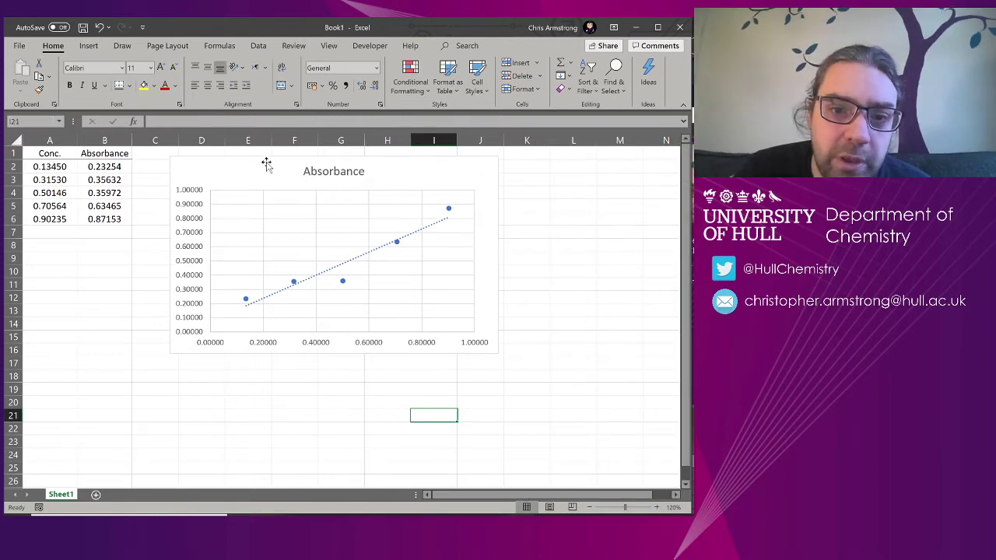
Replace the chart title with "My graph of....".
{"action": "left_click", "coordinate": [315, 173]}
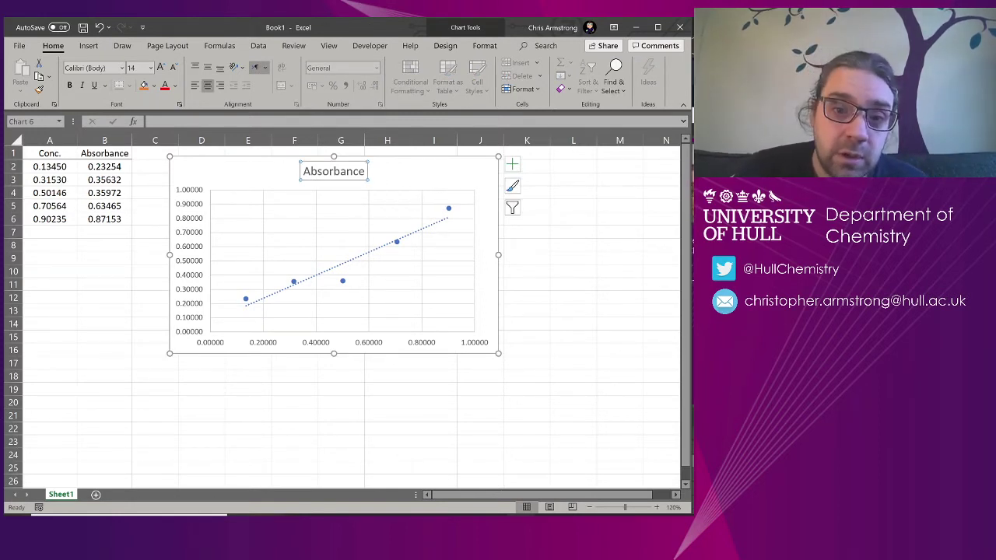
{"action": "double_click", "coordinate": [348, 171]}
{"action": "type", "text": "M"}
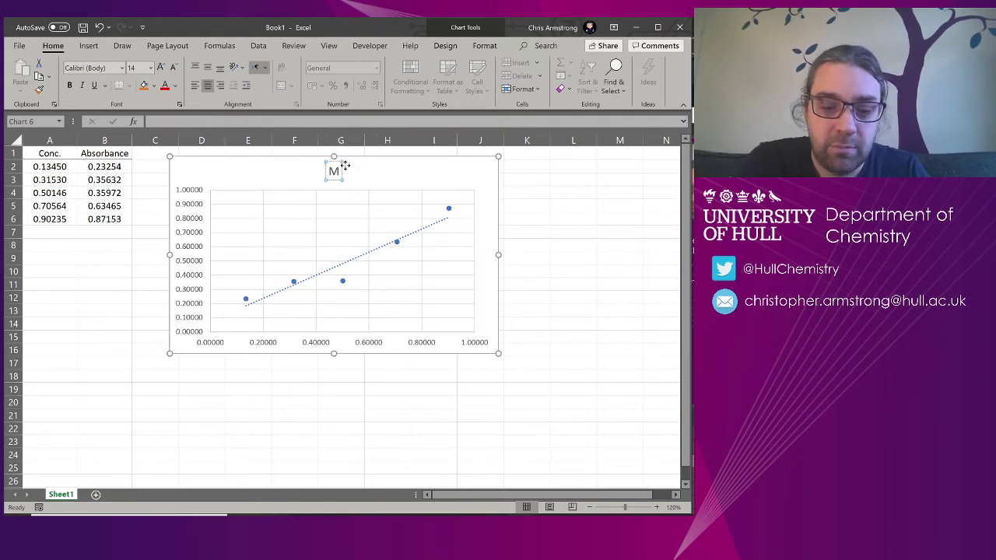
{"action": "type", "text": "y graph of...."}
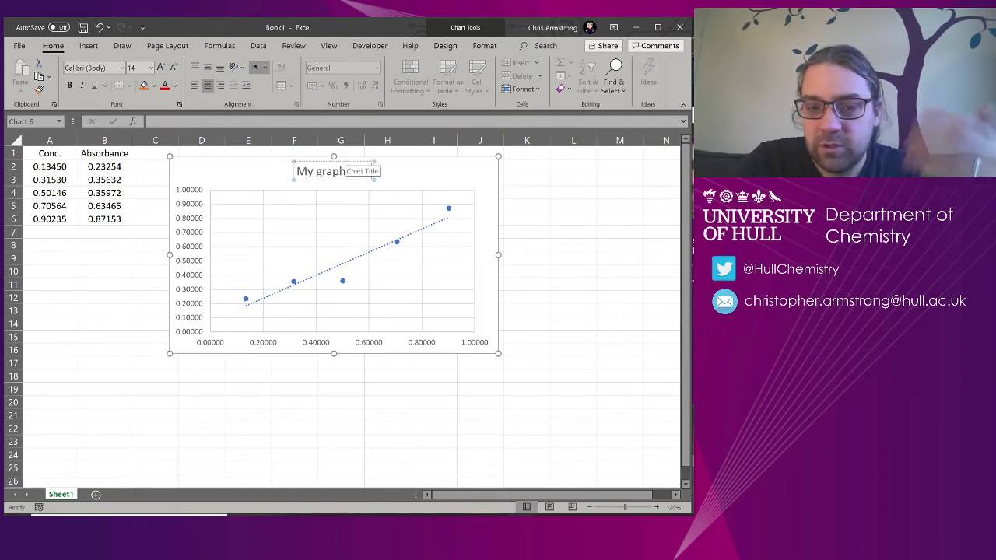
{"action": "left_click", "coordinate": [533, 190]}
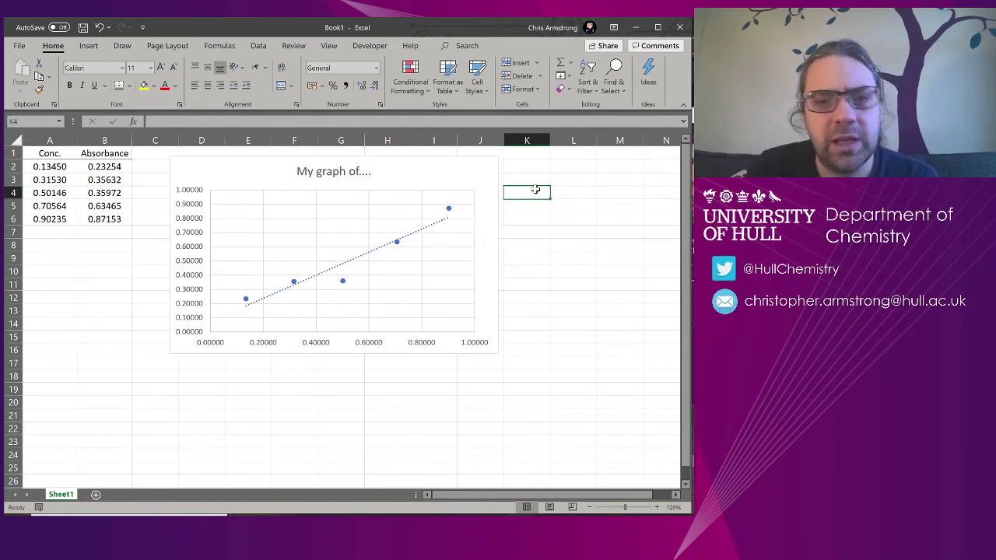
Delete the chart title and the vertical and horizontal gridlines from the scatter chart.
{"action": "left_click", "coordinate": [467, 181]}
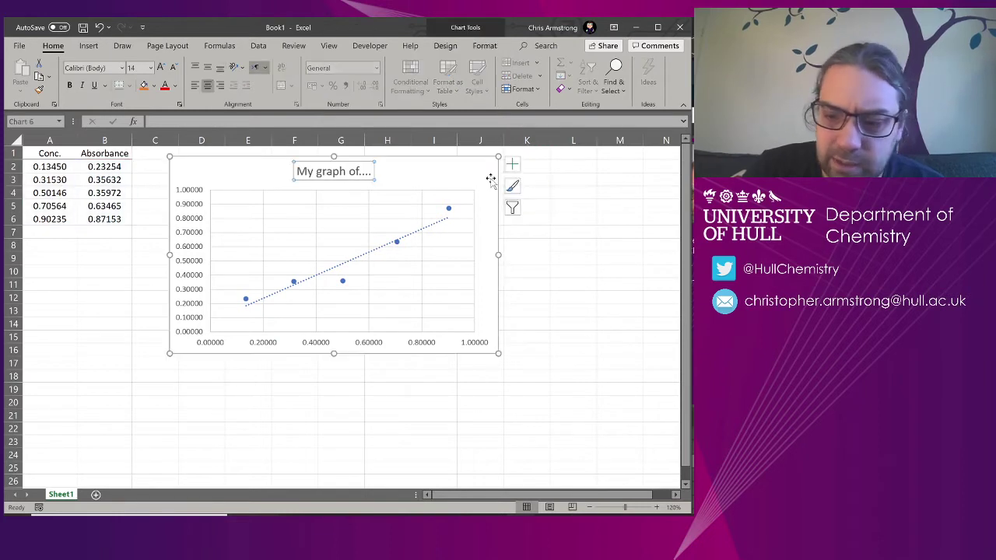
{"action": "key", "text": "Delete"}
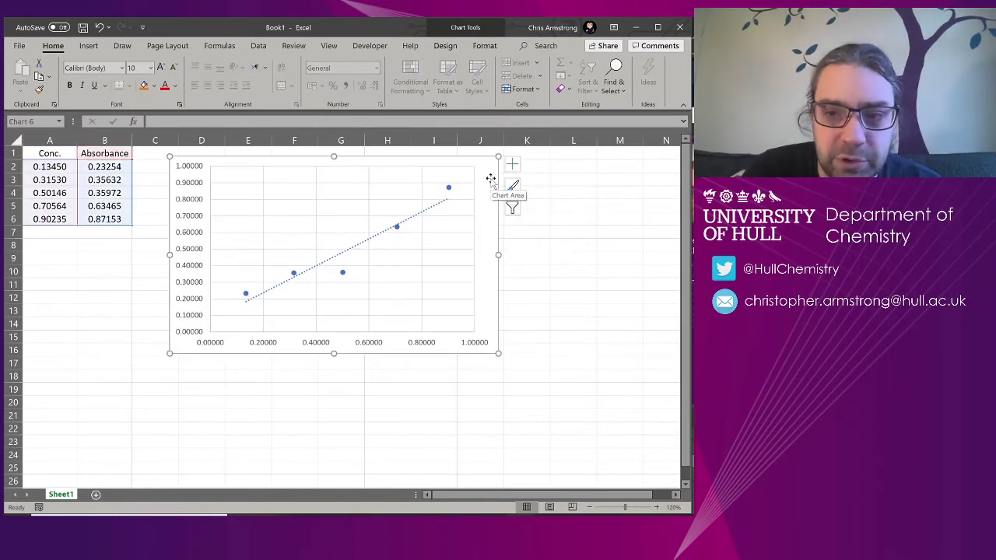
{"action": "left_click", "coordinate": [317, 213]}
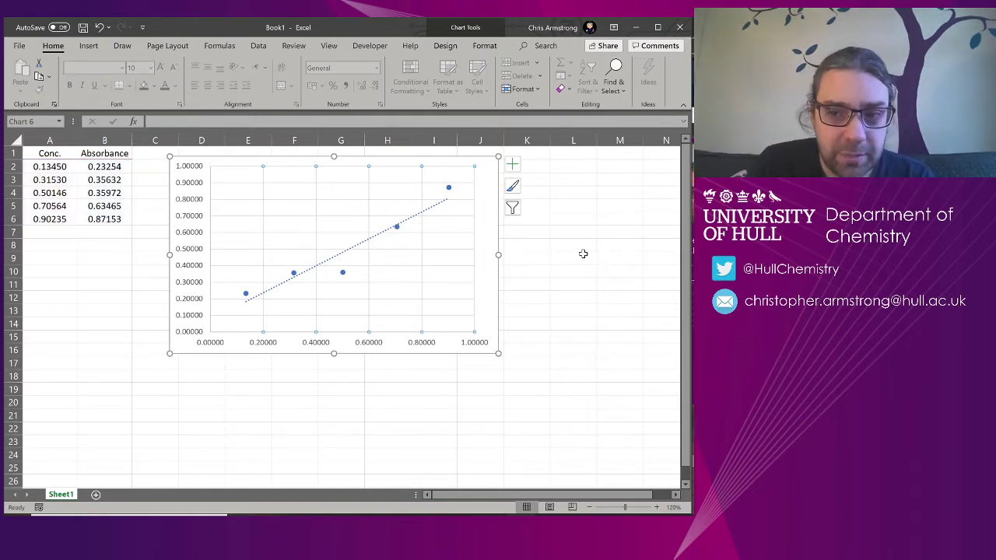
{"action": "key", "text": "Delete"}
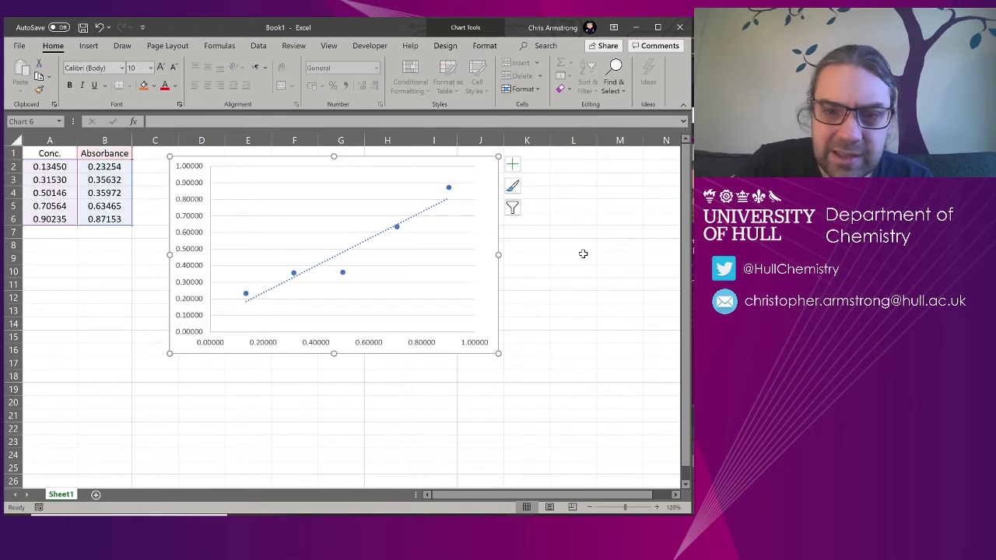
{"action": "left_click", "coordinate": [193, 205]}
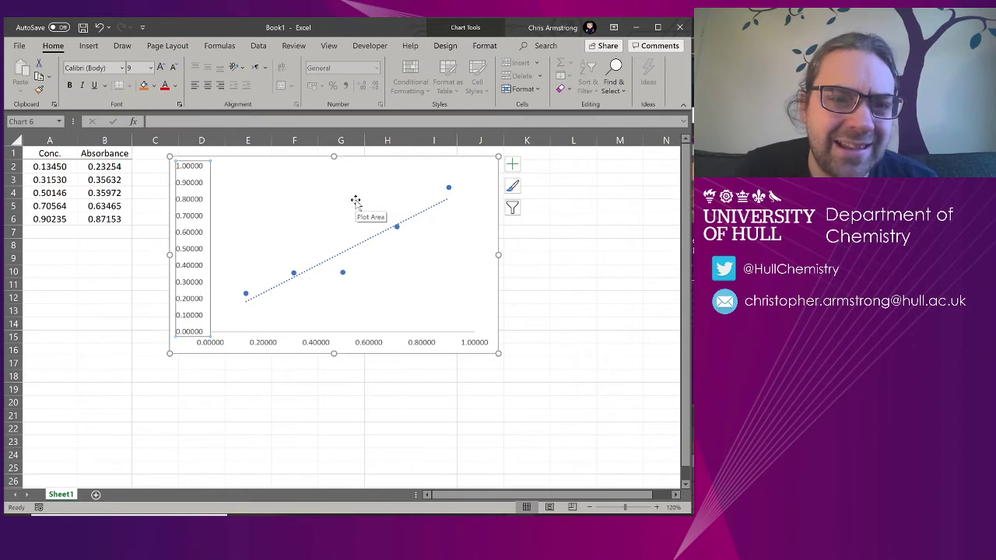
Reduce the concentration and absorbance values in A2:B6 to one decimal place.
{"action": "left_click", "coordinate": [44, 166]}
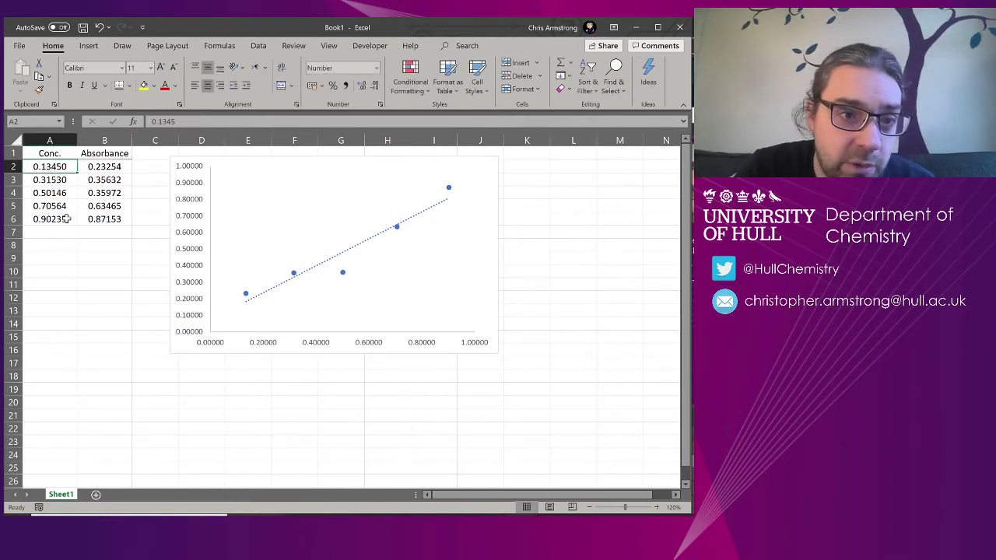
{"action": "left_click_drag", "start_coordinate": [108, 220], "coordinate": [54, 172]}
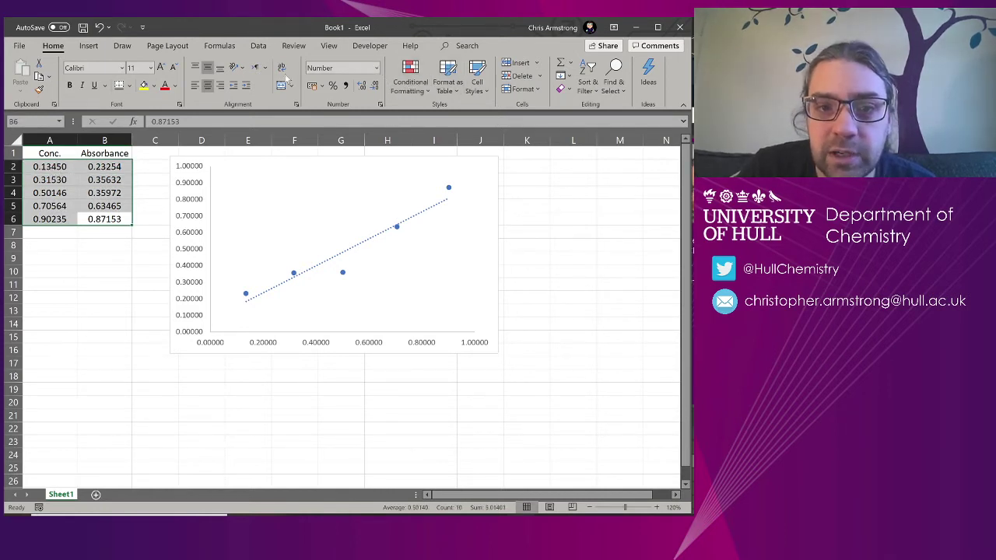
{"action": "left_click", "coordinate": [376, 68]}
{"action": "left_click", "coordinate": [376, 67]}
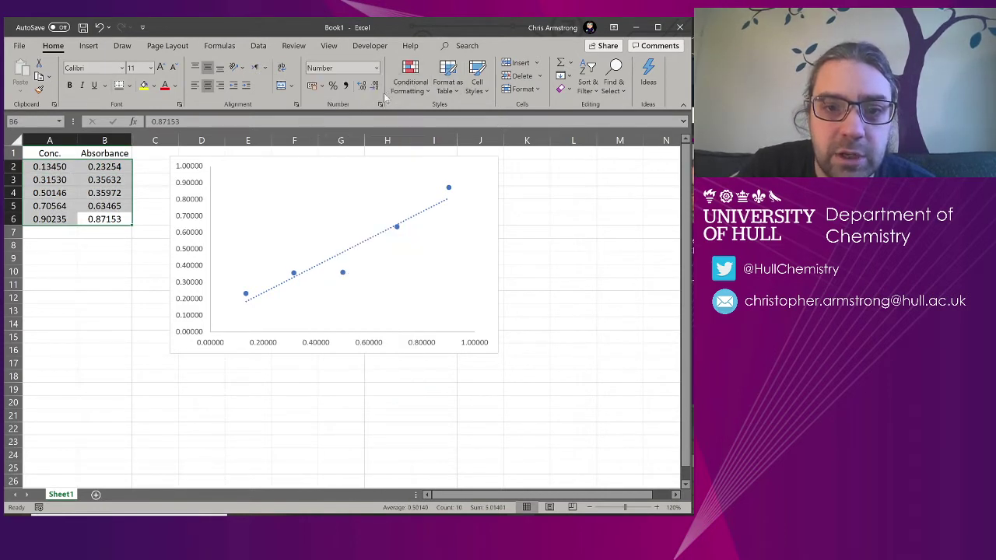
{"action": "left_click", "coordinate": [363, 86]}
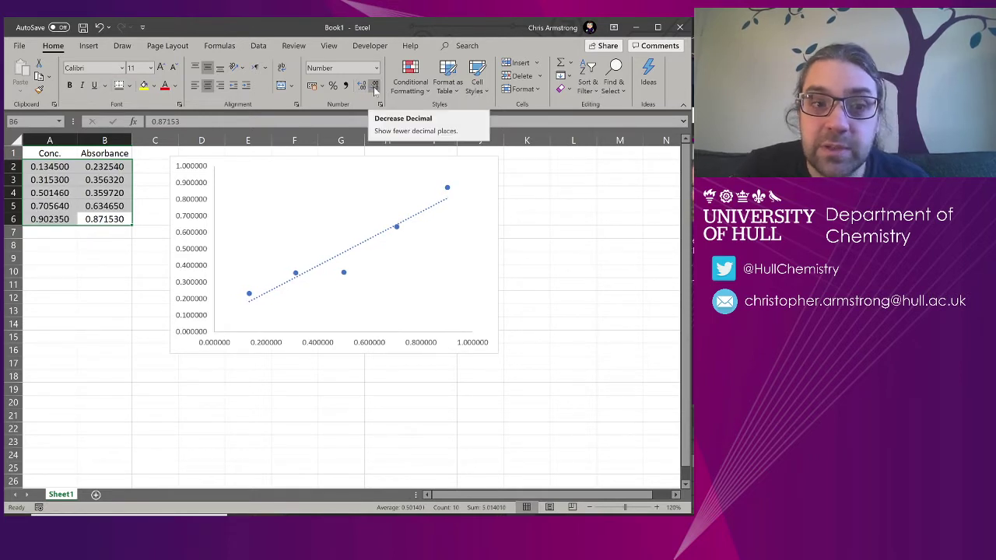
{"action": "left_click", "coordinate": [375, 86]}
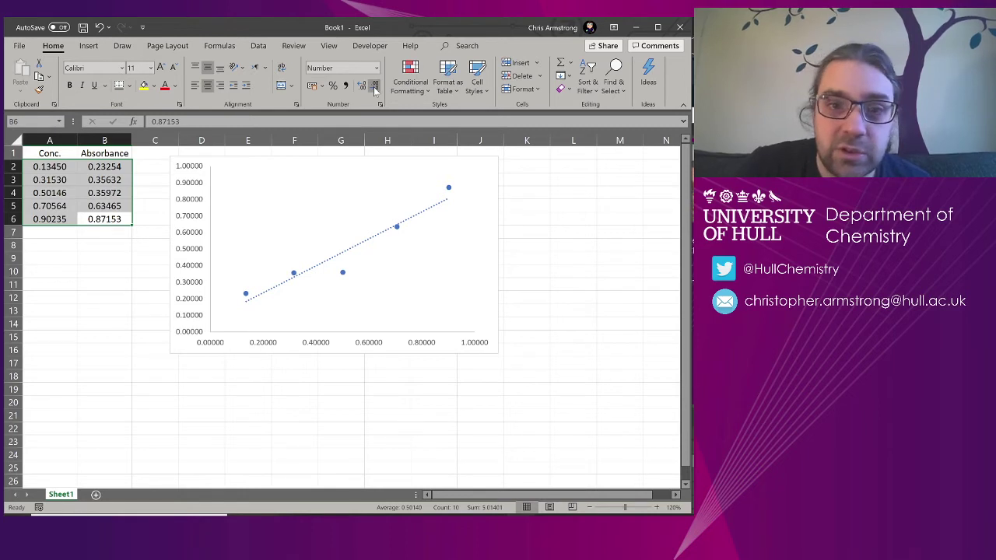
{"action": "left_click", "coordinate": [374, 87]}
{"action": "left_click", "coordinate": [374, 87]}
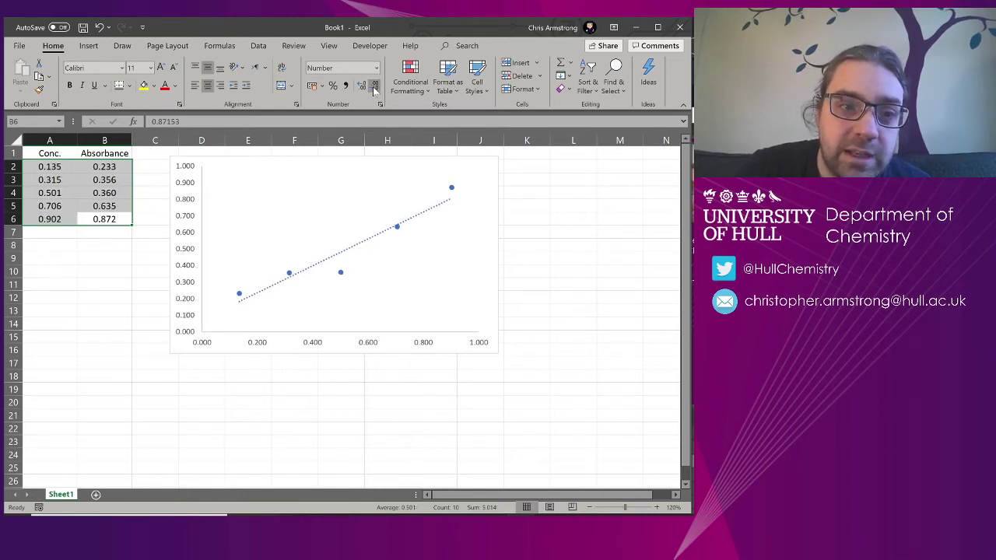
{"action": "left_click", "coordinate": [374, 86]}
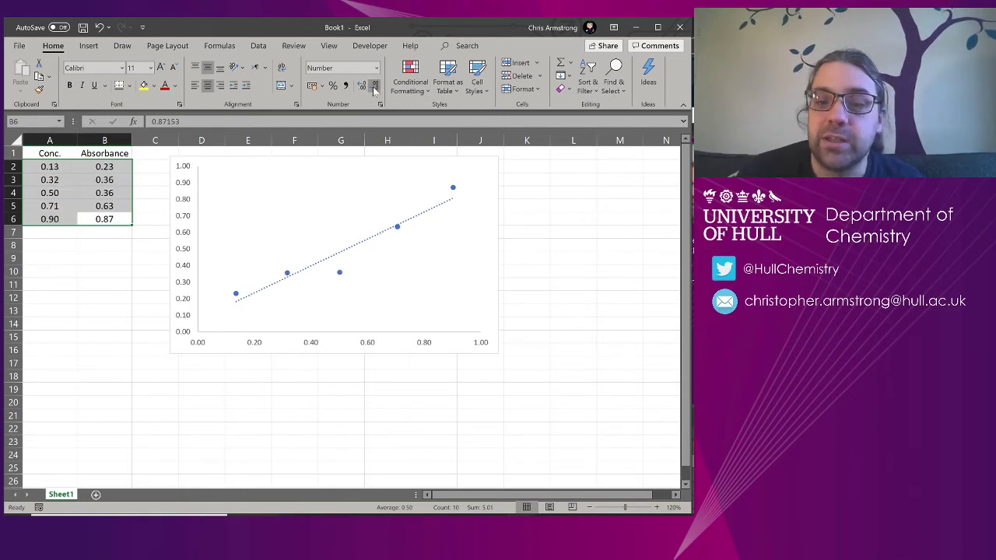
{"action": "left_click", "coordinate": [374, 88]}
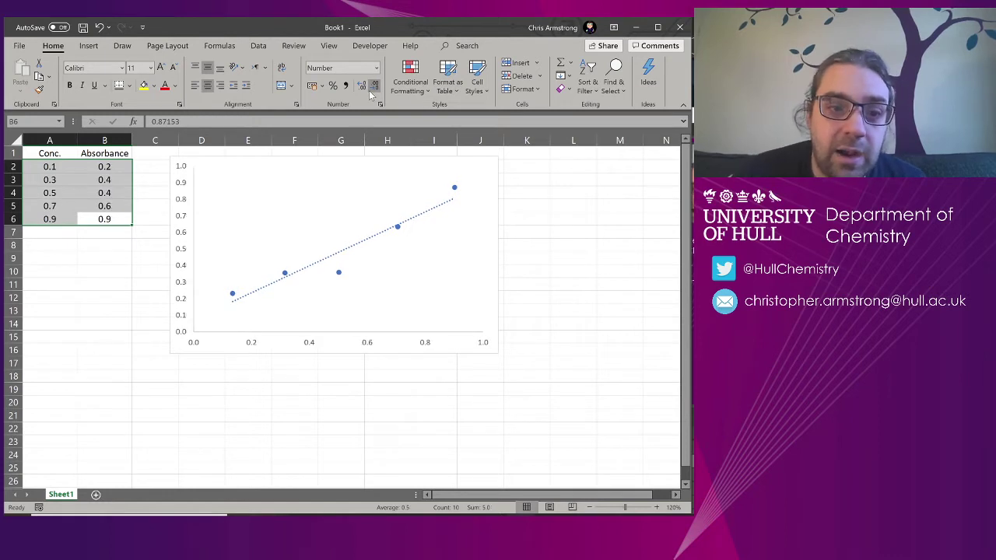
Undo the decimal-place changes so the values in A2:B6 show five decimals again.
{"action": "left_click", "coordinate": [252, 347]}
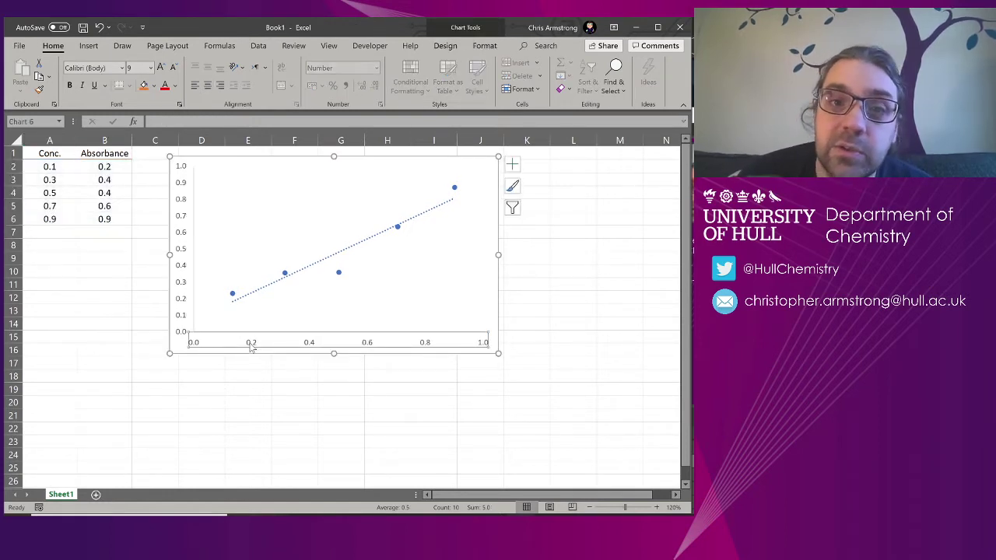
{"action": "left_click", "coordinate": [105, 247]}
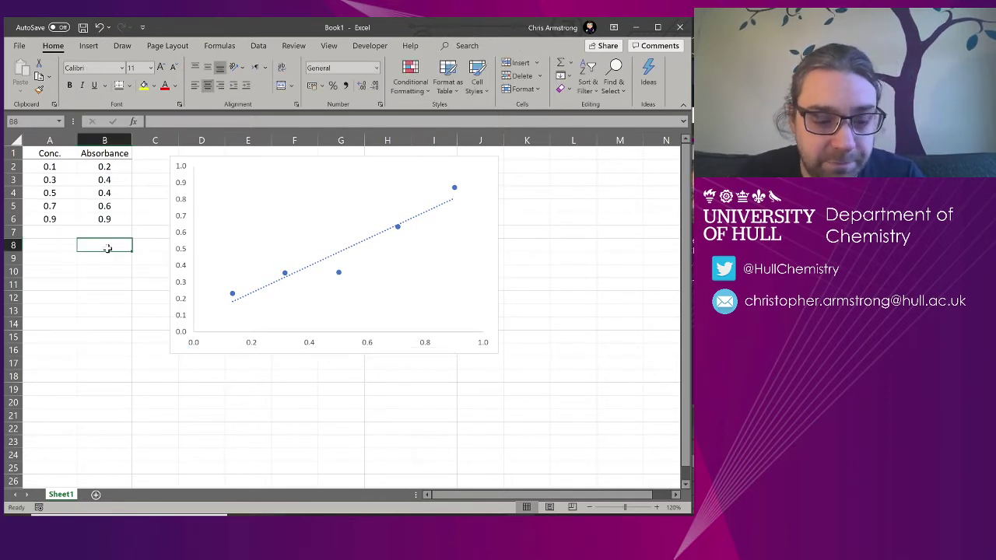
{"action": "key", "text": "ctrl+z"}
{"action": "key", "text": "ctrl+z"}
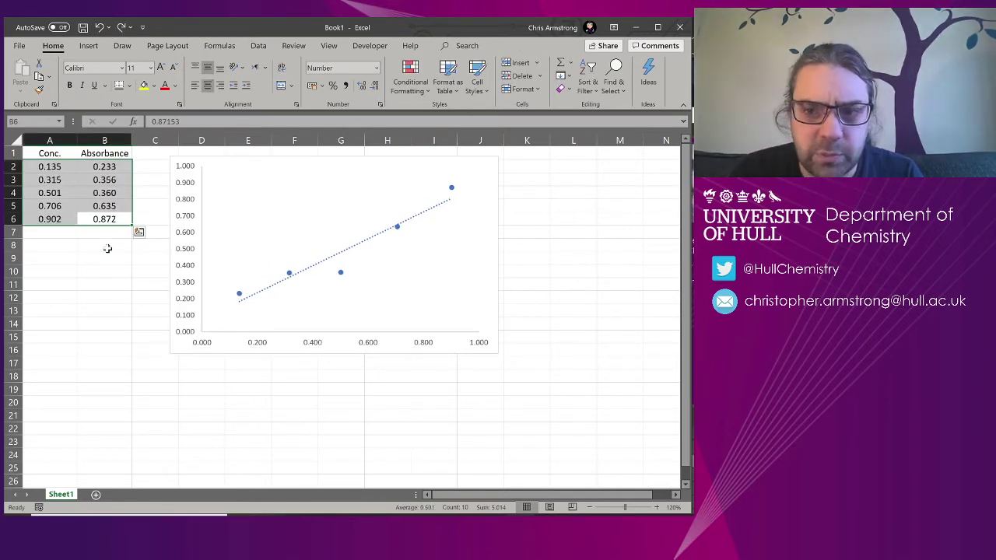
{"action": "key", "text": "ctrl+y"}
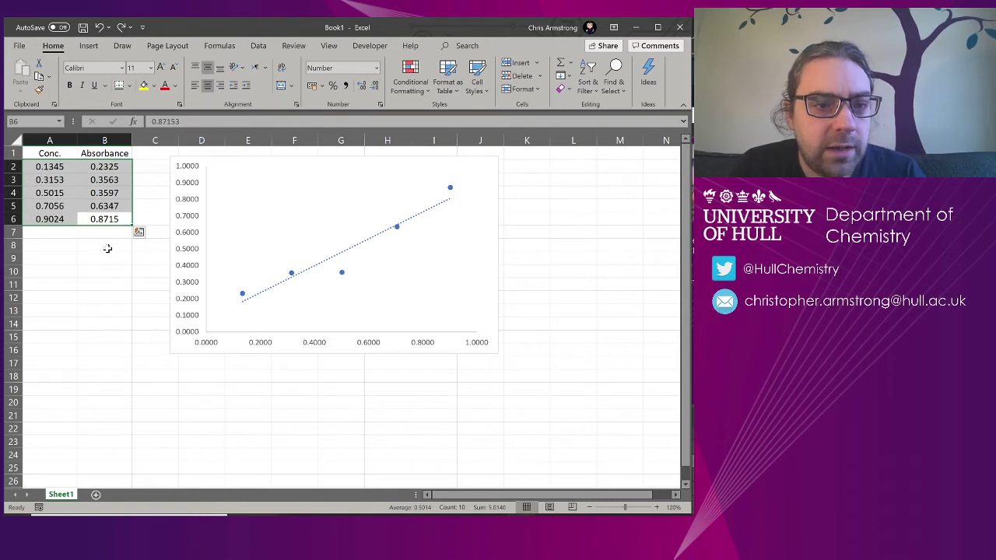
{"action": "key", "text": "ctrl+y"}
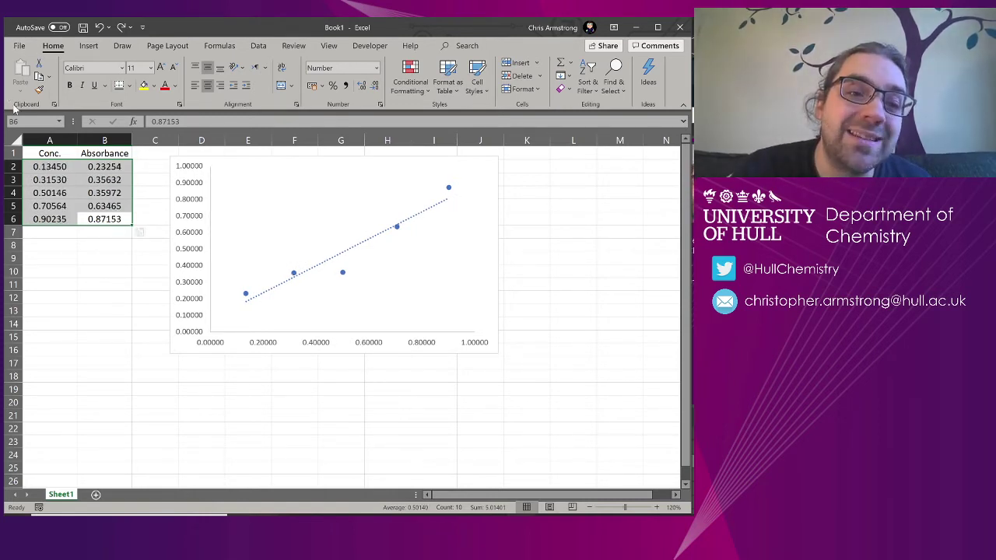
Set the number format of the chart's vertical axis to one decimal place.
{"action": "left_click_drag", "start_coordinate": [53, 153], "coordinate": [115, 224]}
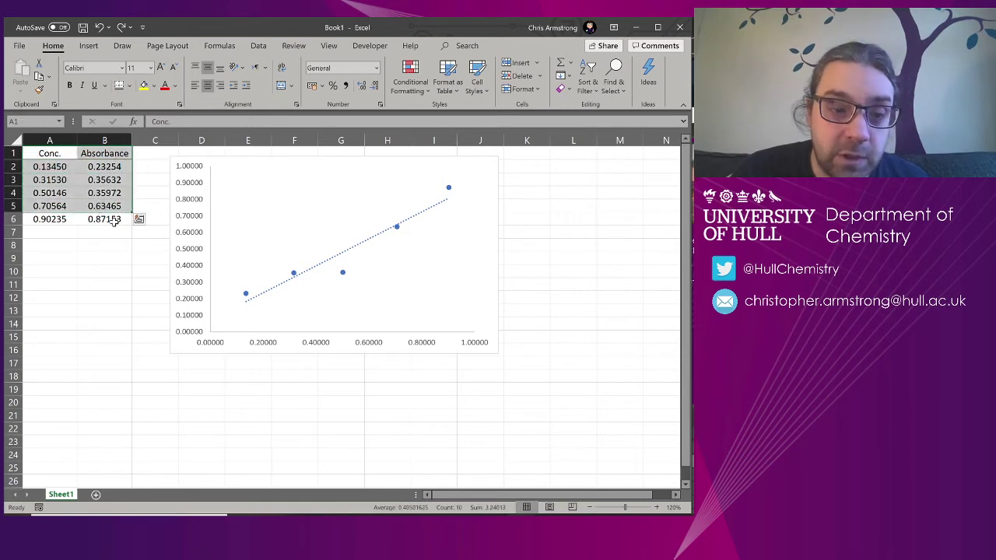
{"action": "left_click", "coordinate": [115, 220]}
{"action": "left_click", "coordinate": [189, 194]}
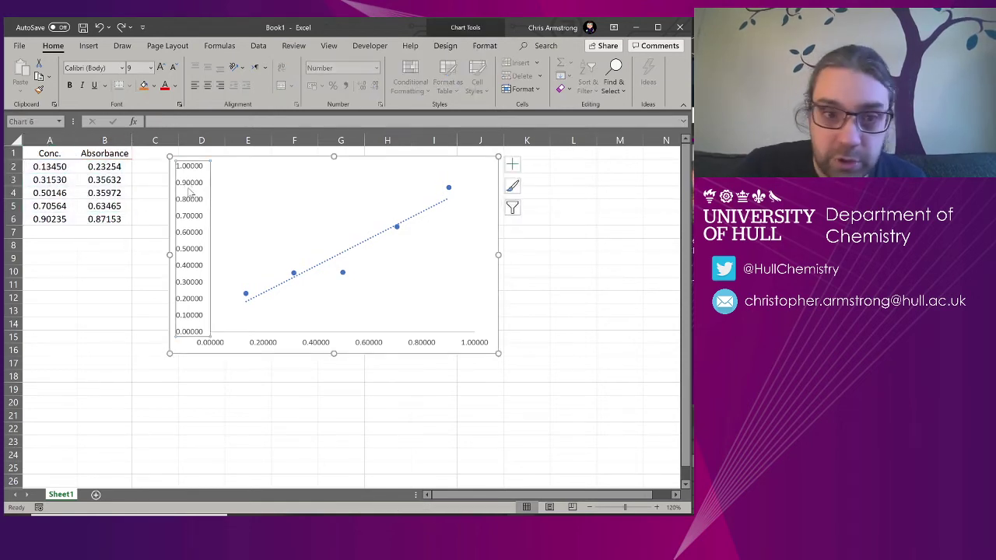
{"action": "double_click", "coordinate": [189, 193]}
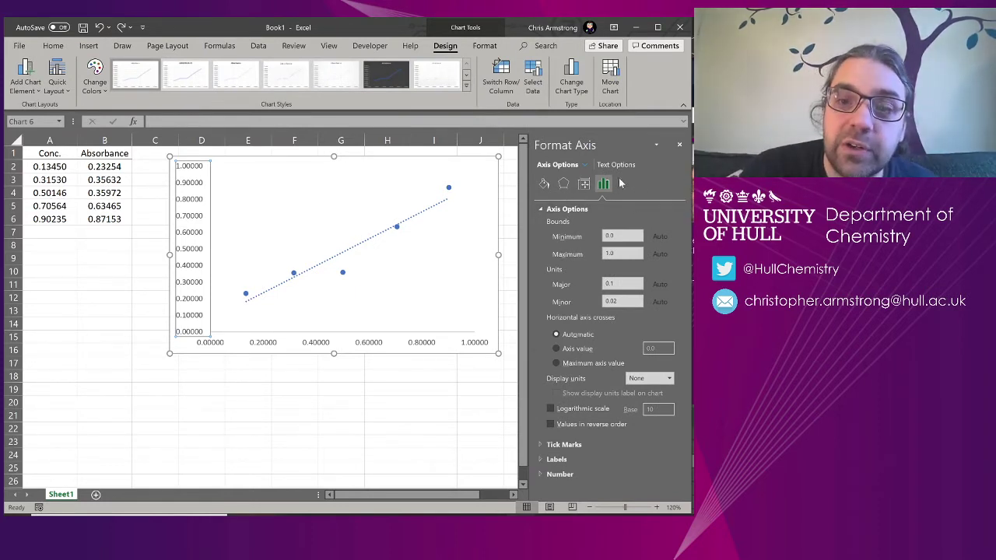
{"action": "left_click", "coordinate": [546, 210]}
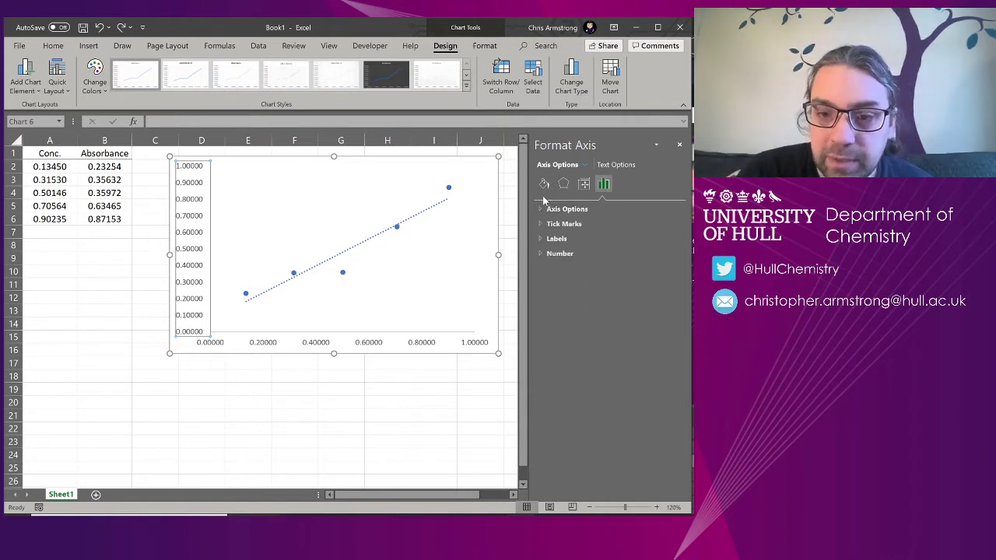
{"action": "left_click", "coordinate": [541, 253]}
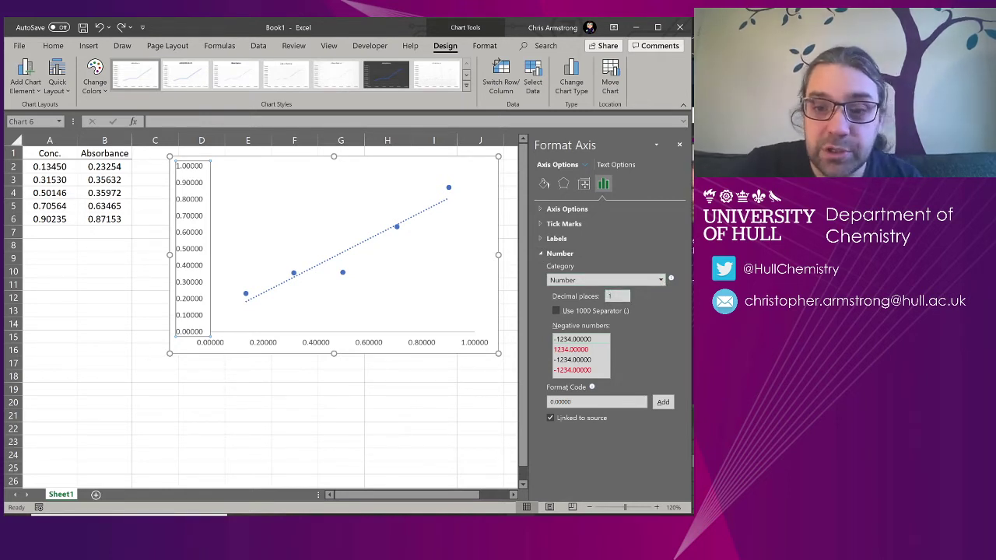
{"action": "key", "text": "Return"}
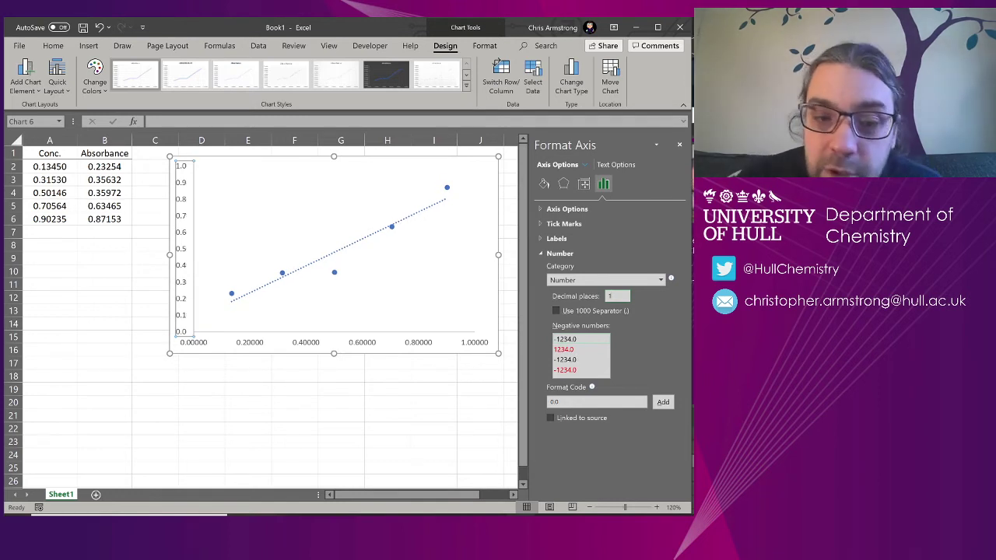
Set the number format of the chart's horizontal axis to one decimal place.
{"action": "left_click", "coordinate": [76, 167]}
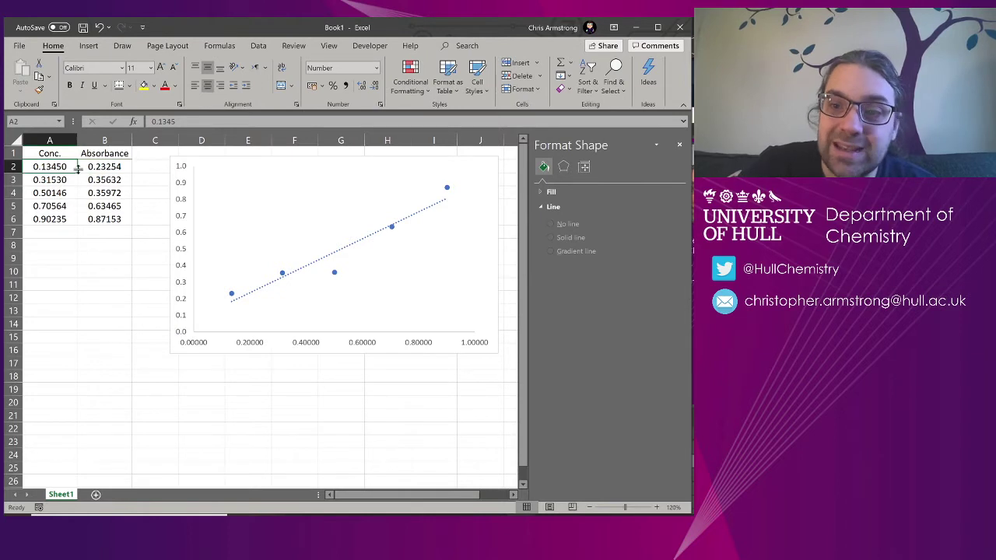
{"action": "left_click_drag", "start_coordinate": [77, 170], "coordinate": [75, 218]}
{"action": "left_click", "coordinate": [81, 167]}
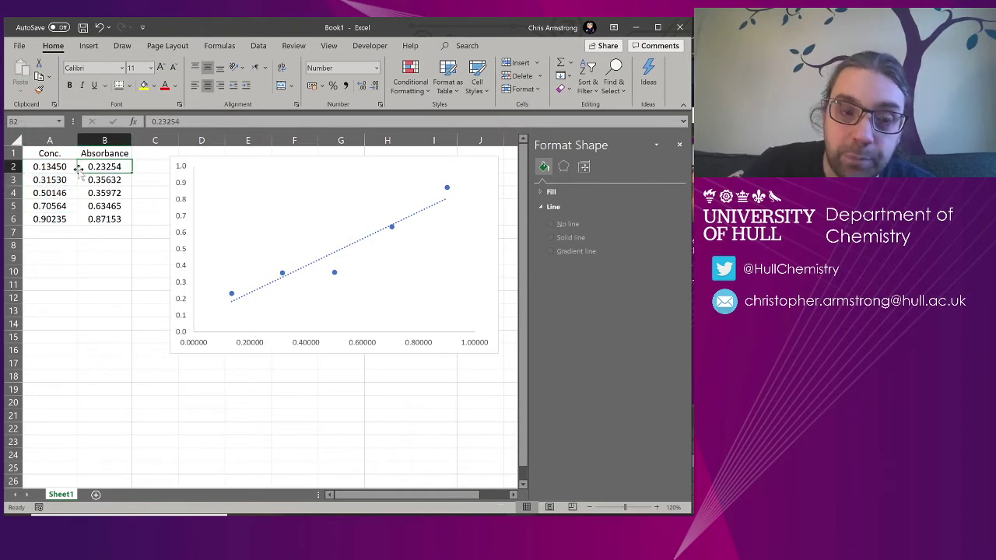
{"action": "left_click", "coordinate": [266, 344]}
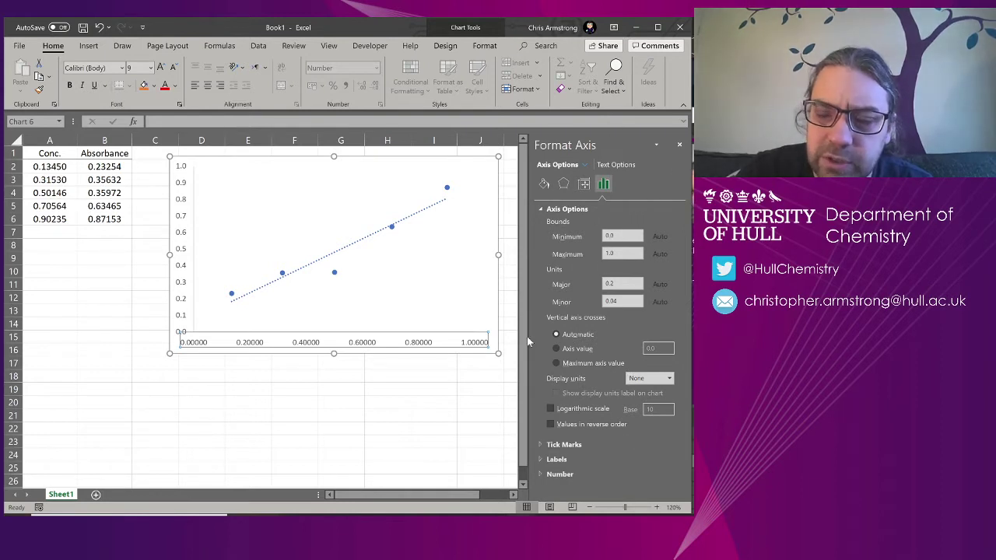
{"action": "left_click", "coordinate": [544, 208]}
{"action": "left_click", "coordinate": [541, 255]}
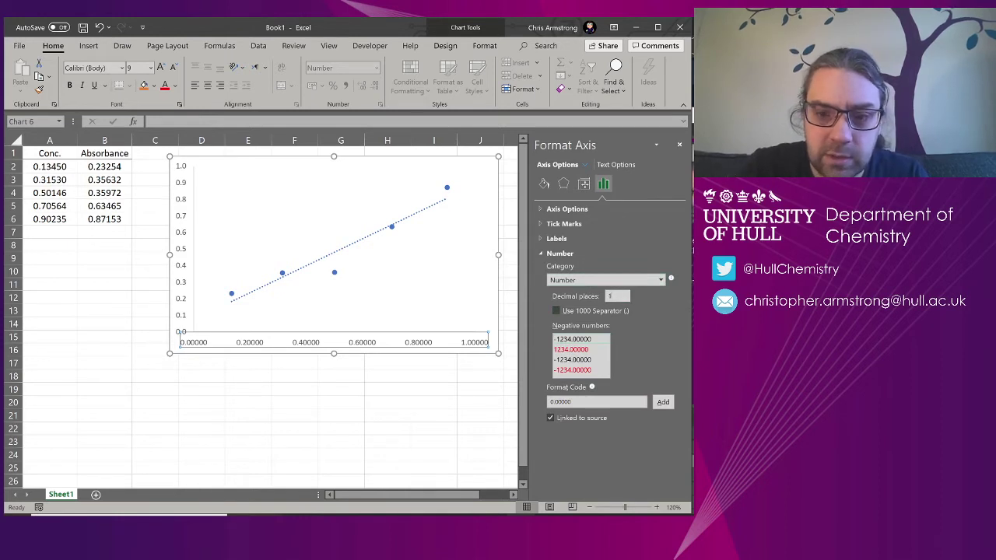
{"action": "key", "text": "Return"}
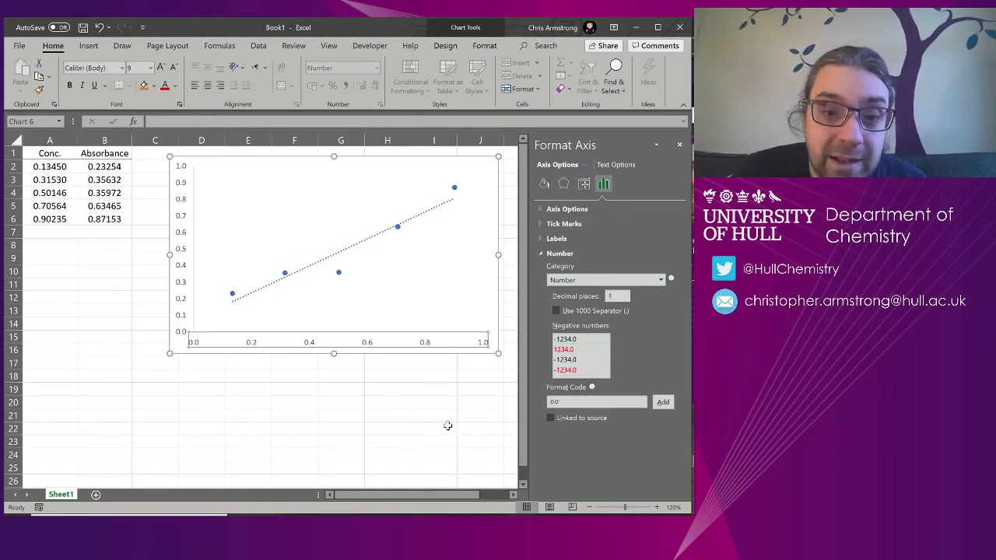
{"action": "left_click", "coordinate": [358, 428]}
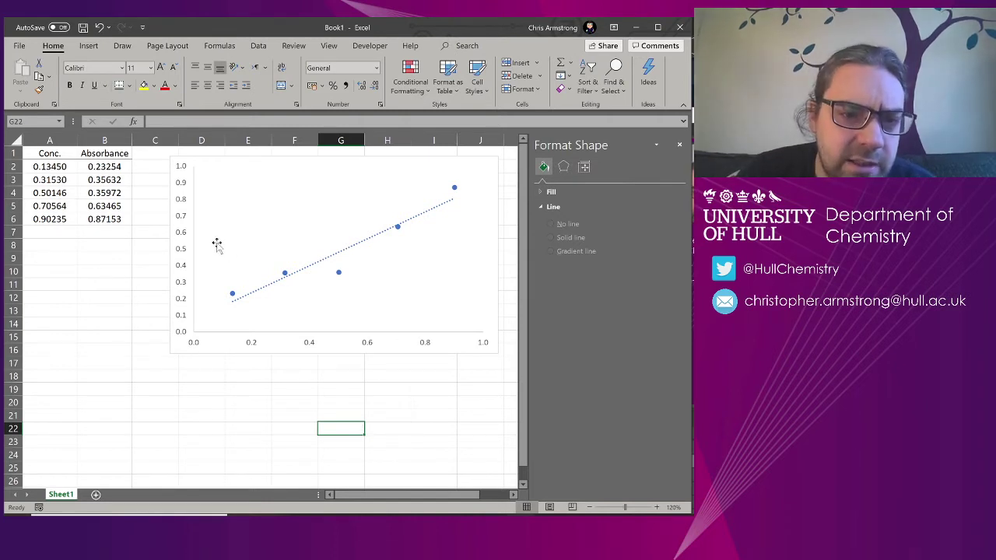
Give the chart's vertical and horizontal axis lines a black outline.
{"action": "left_click", "coordinate": [181, 218]}
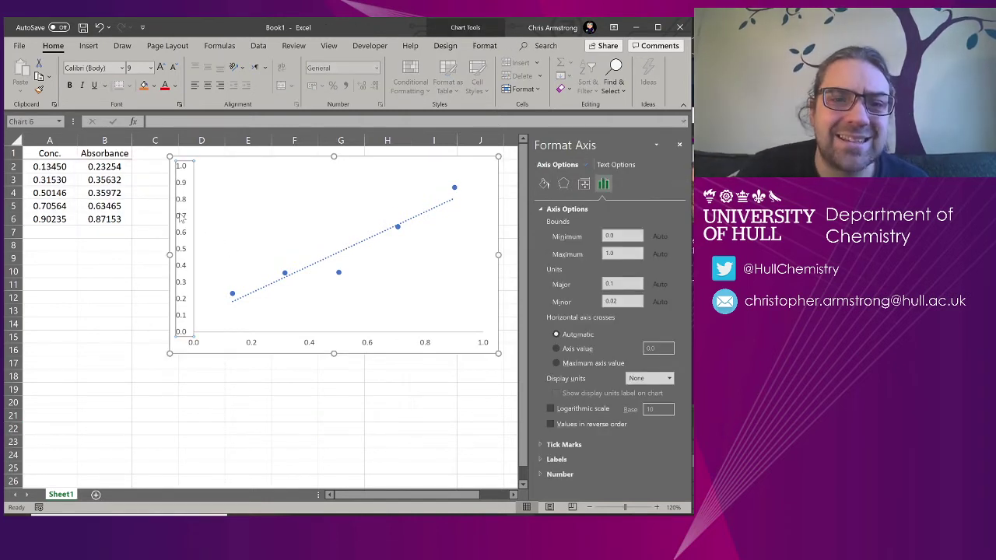
{"action": "left_click", "coordinate": [484, 45]}
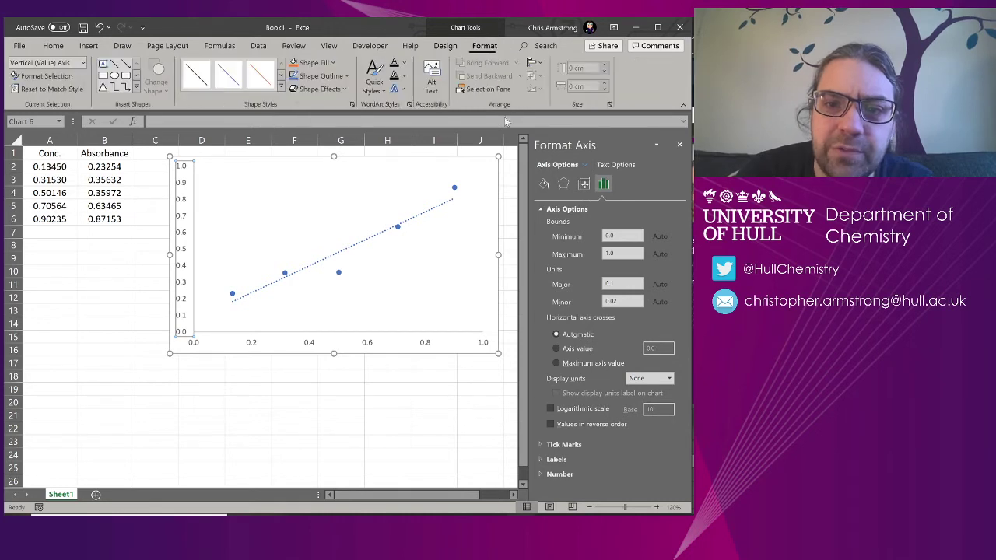
{"action": "left_click", "coordinate": [320, 76]}
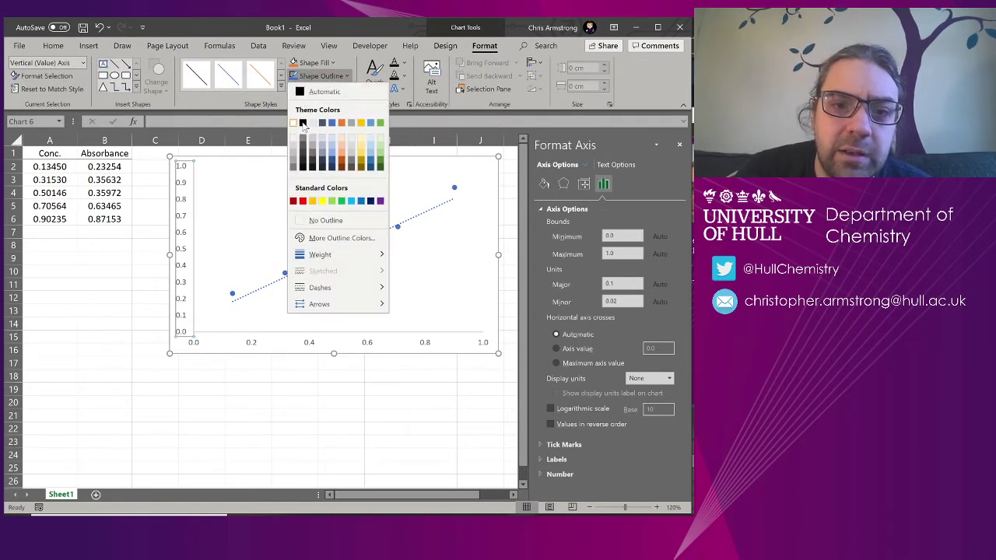
{"action": "left_click", "coordinate": [304, 125]}
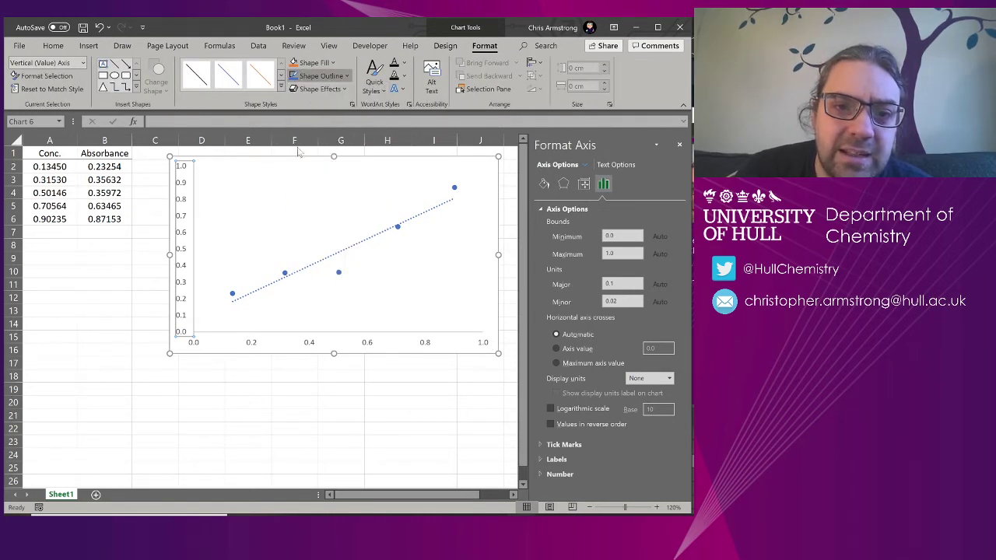
{"action": "left_click", "coordinate": [249, 342]}
{"action": "left_click", "coordinate": [299, 81]}
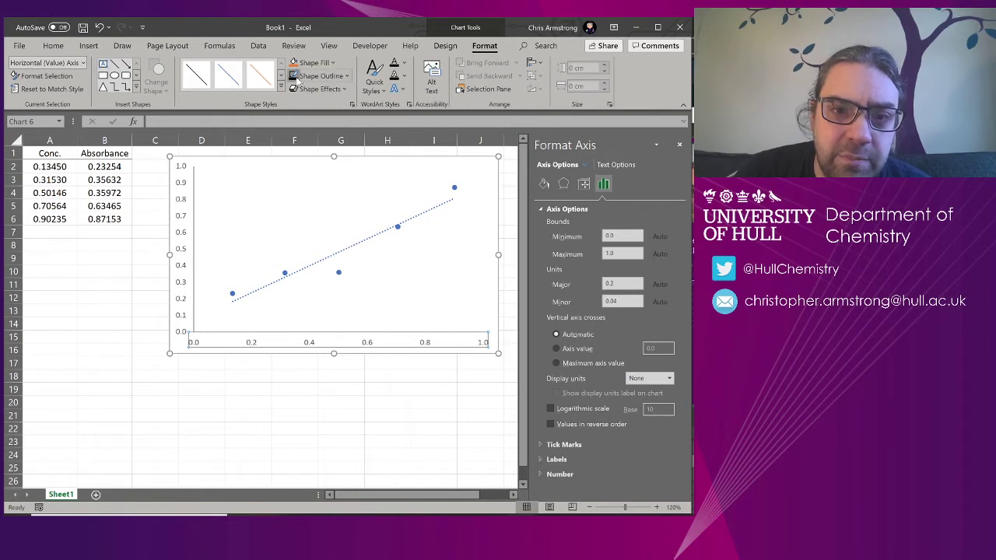
{"action": "left_click", "coordinate": [253, 363]}
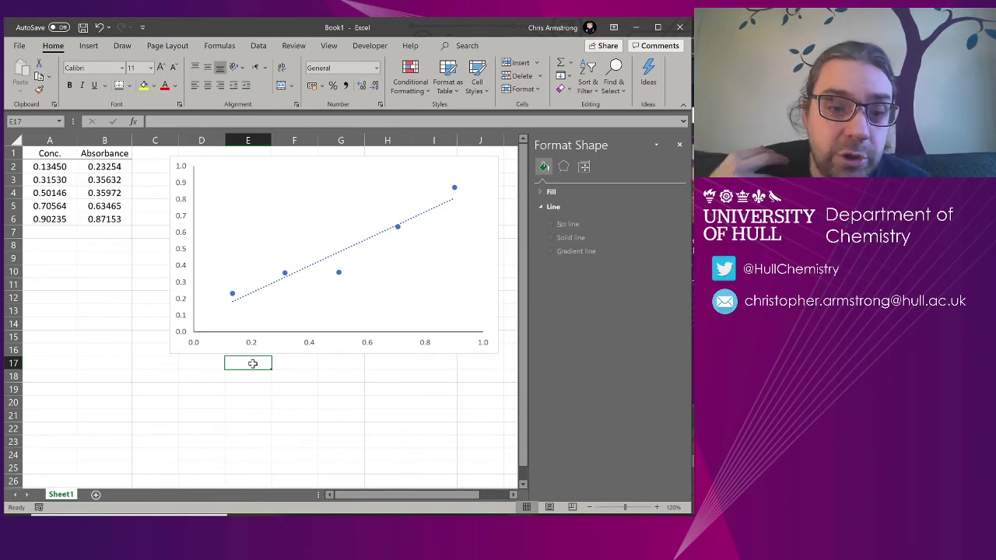
Increase the font size of all the chart's text to 12.
{"action": "left_click", "coordinate": [237, 164]}
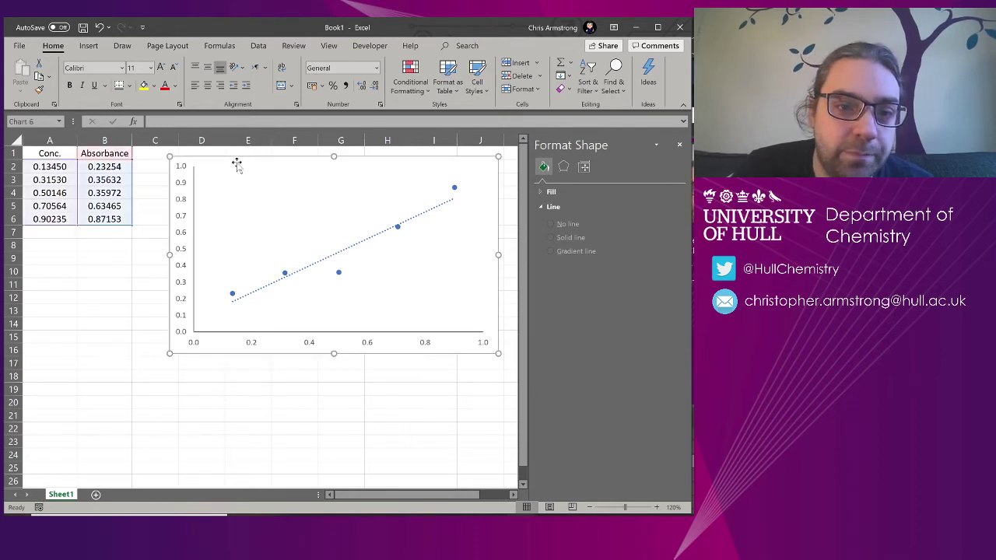
{"action": "left_click", "coordinate": [52, 45]}
{"action": "left_click", "coordinate": [159, 69]}
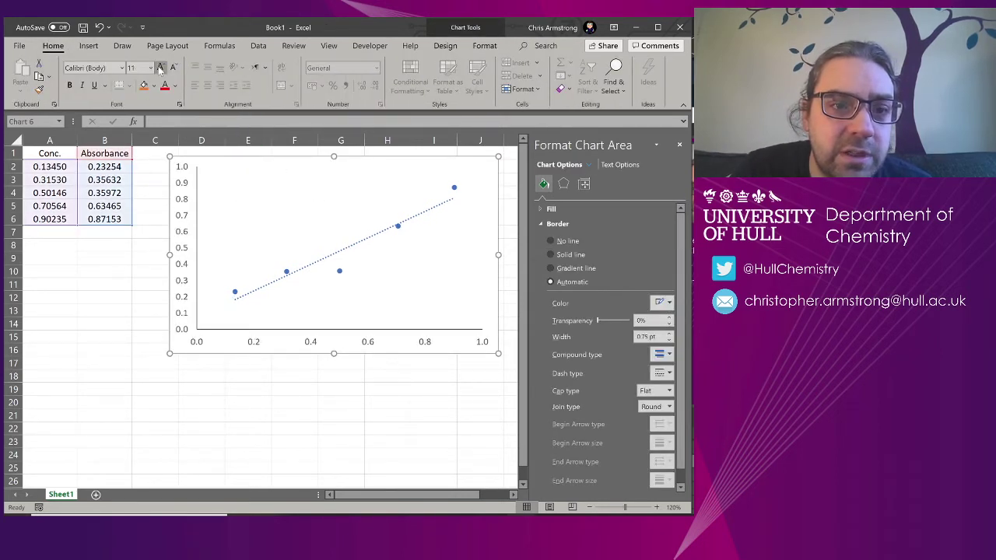
{"action": "left_click", "coordinate": [160, 68]}
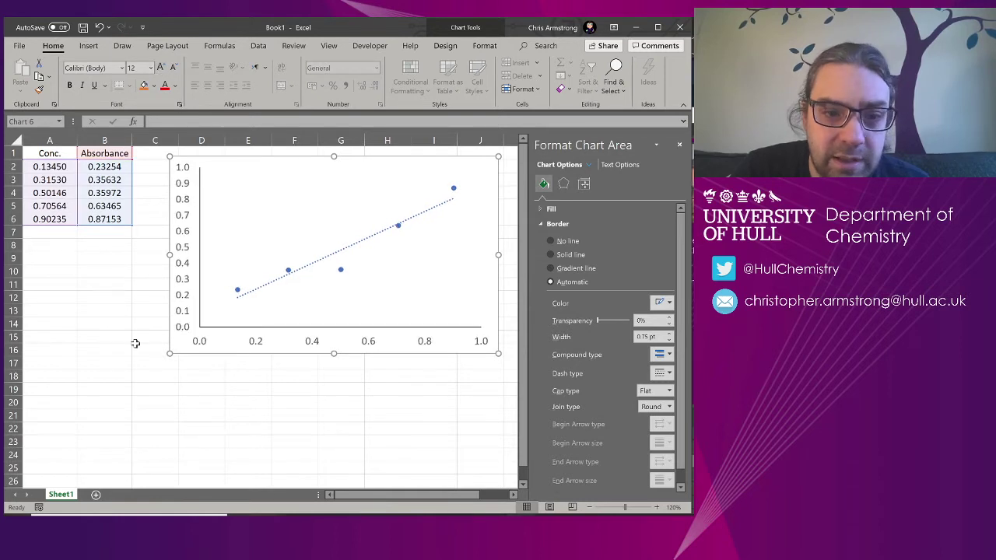
Set the major unit of the chart's vertical axis to 0.2.
{"action": "left_click", "coordinate": [185, 255]}
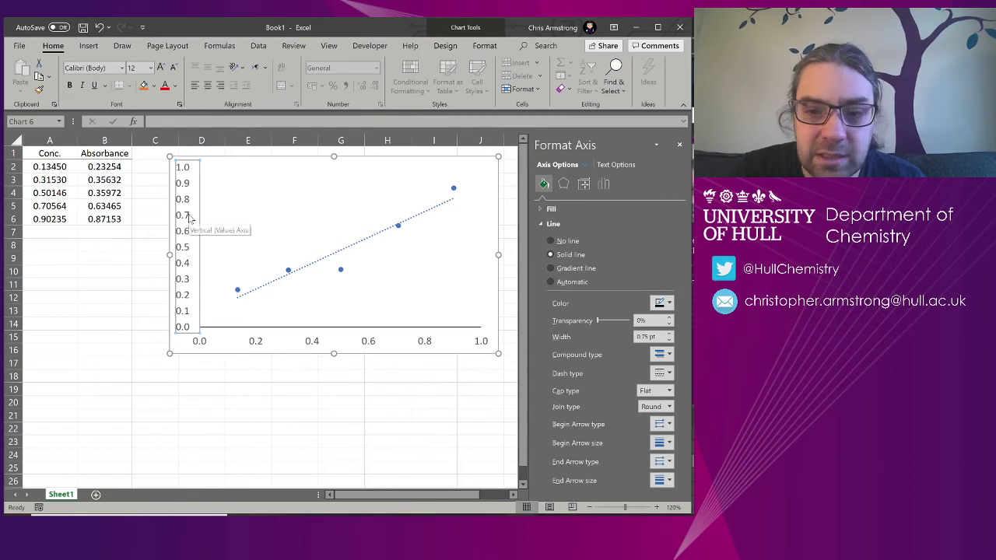
{"action": "left_click", "coordinate": [553, 224]}
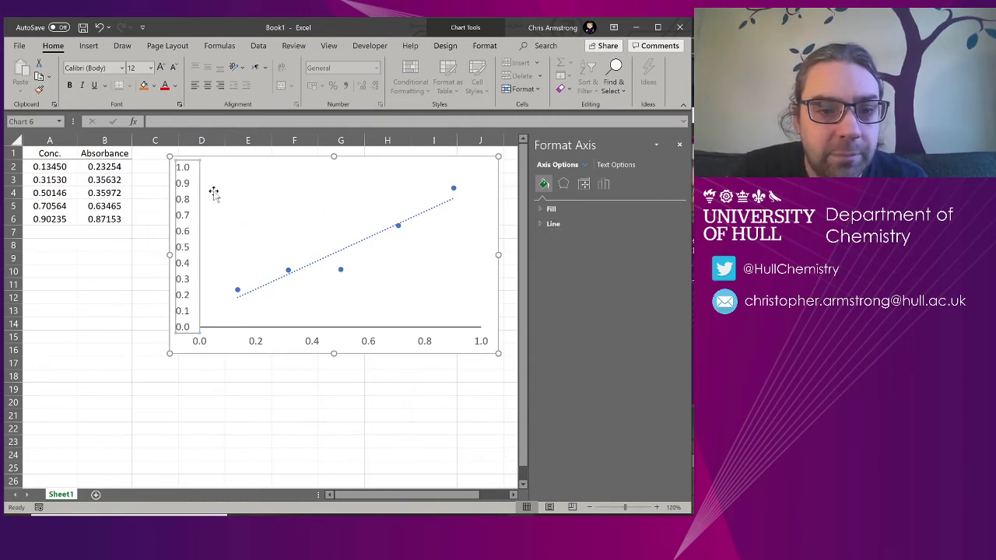
{"action": "left_click", "coordinate": [603, 184]}
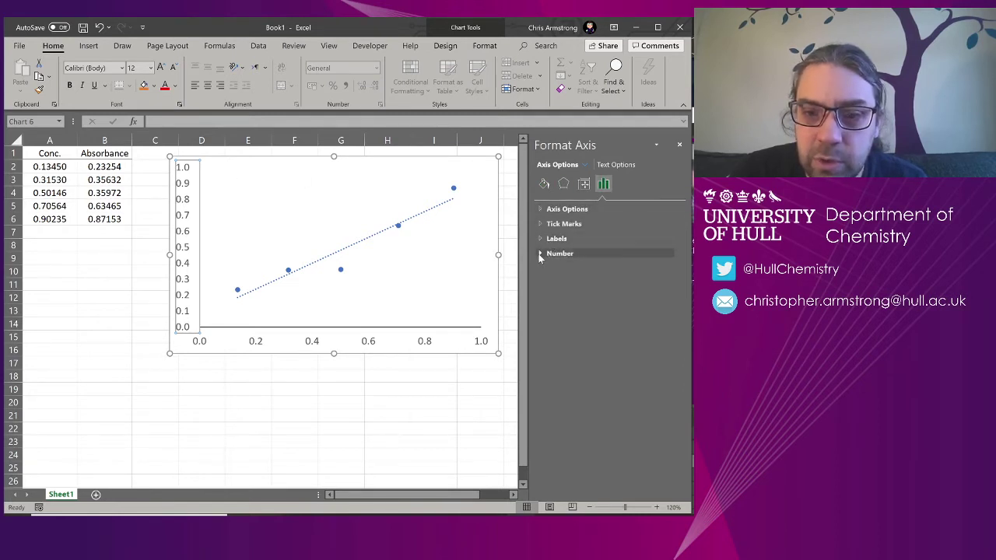
{"action": "left_click", "coordinate": [542, 223]}
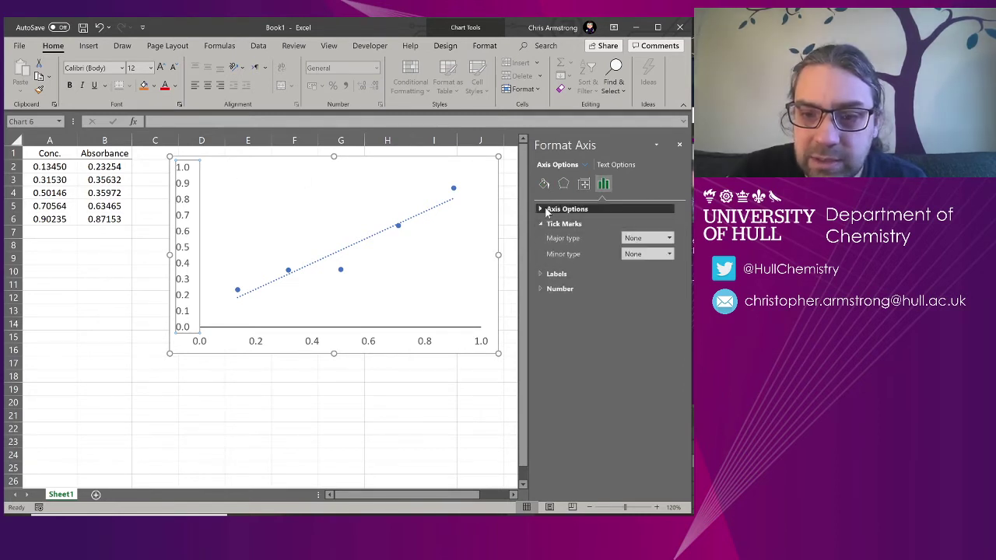
{"action": "left_click", "coordinate": [548, 210]}
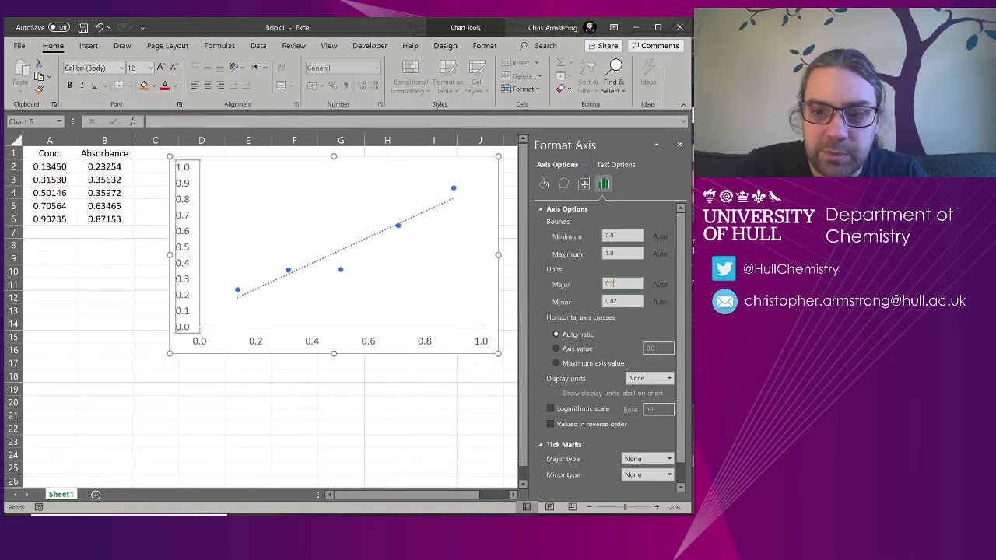
{"action": "left_click", "coordinate": [368, 402]}
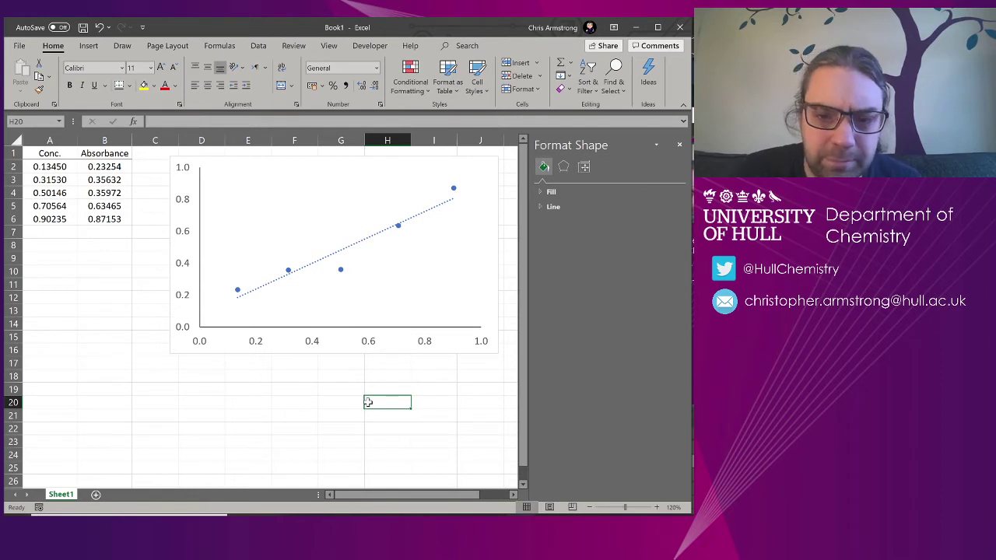
Copy the chart into the blank Word document Document2 and add a new line below it.
{"action": "left_click", "coordinate": [491, 303]}
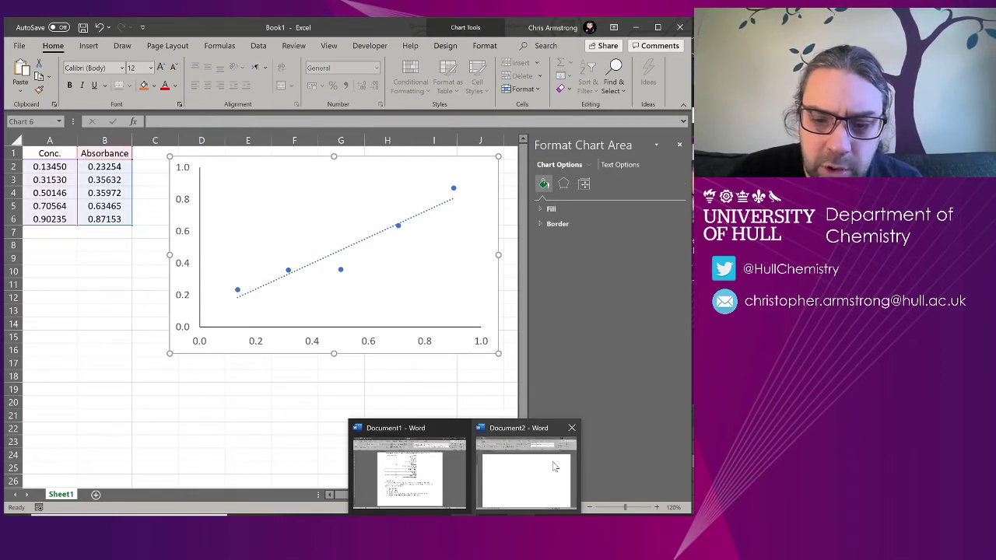
{"action": "left_click", "coordinate": [555, 465]}
{"action": "key", "text": "ctrl+v"}
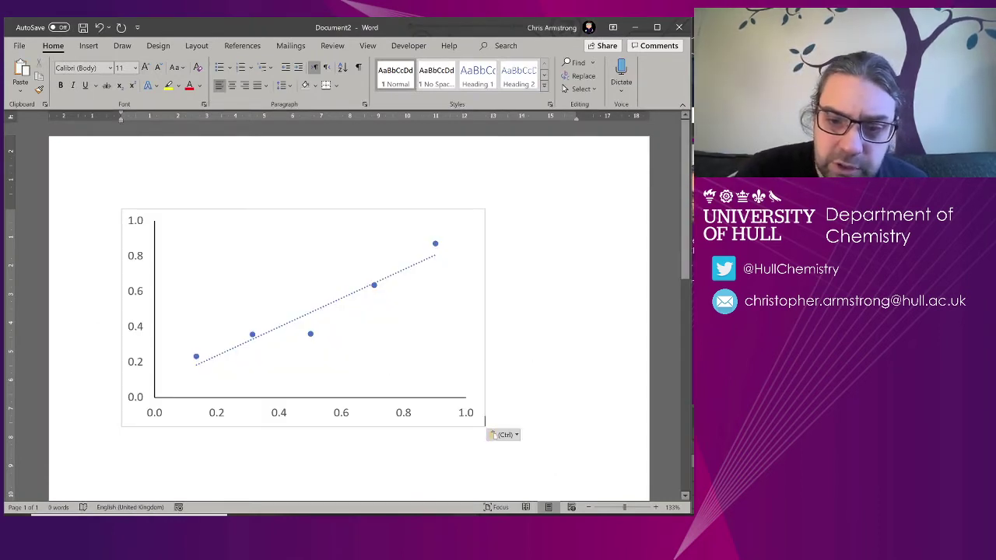
{"action": "key", "text": "Return"}
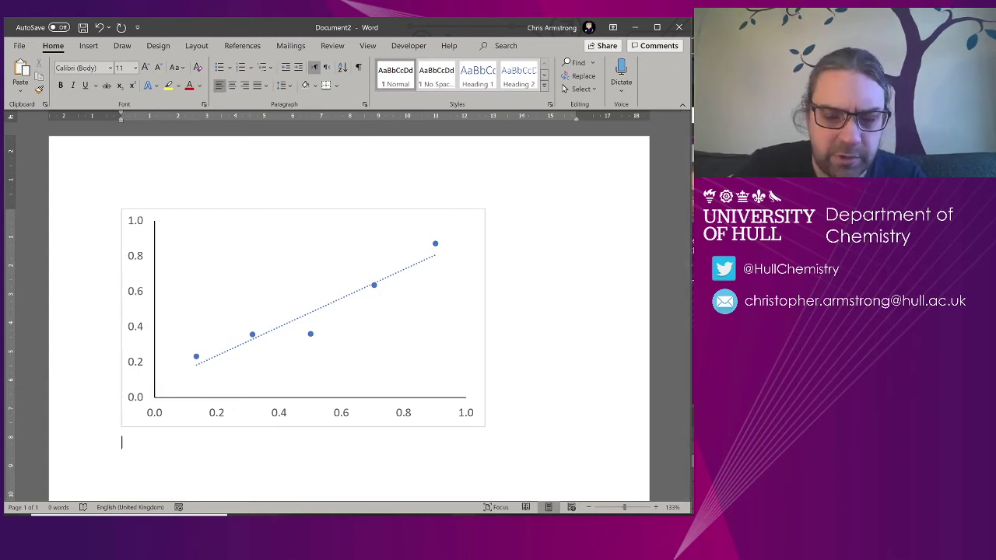
Delete the pasted chart from the Word document and return to the Excel workbook Book1.
{"action": "key", "text": "BackSpace"}
{"action": "key", "text": "BackSpace"}
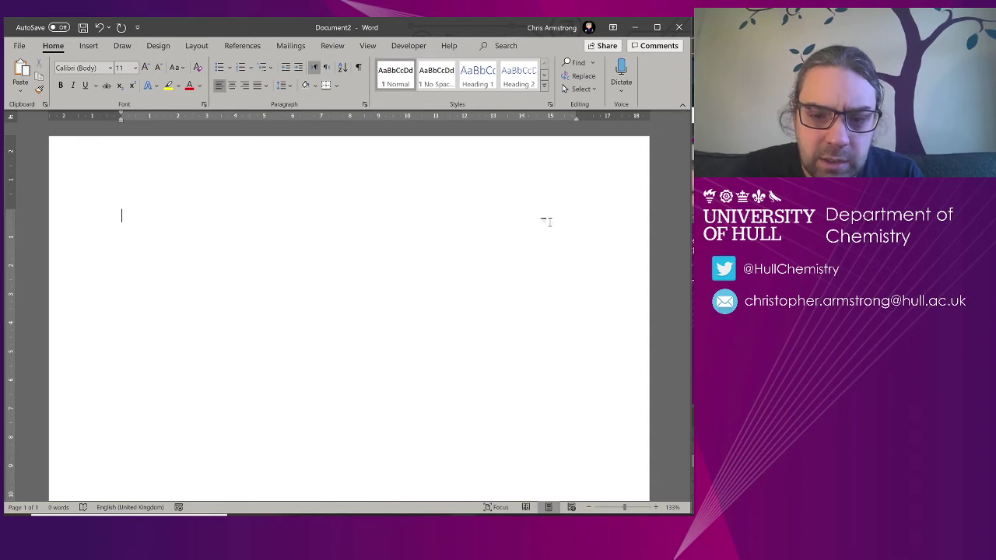
{"action": "key", "text": "alt+Tab"}
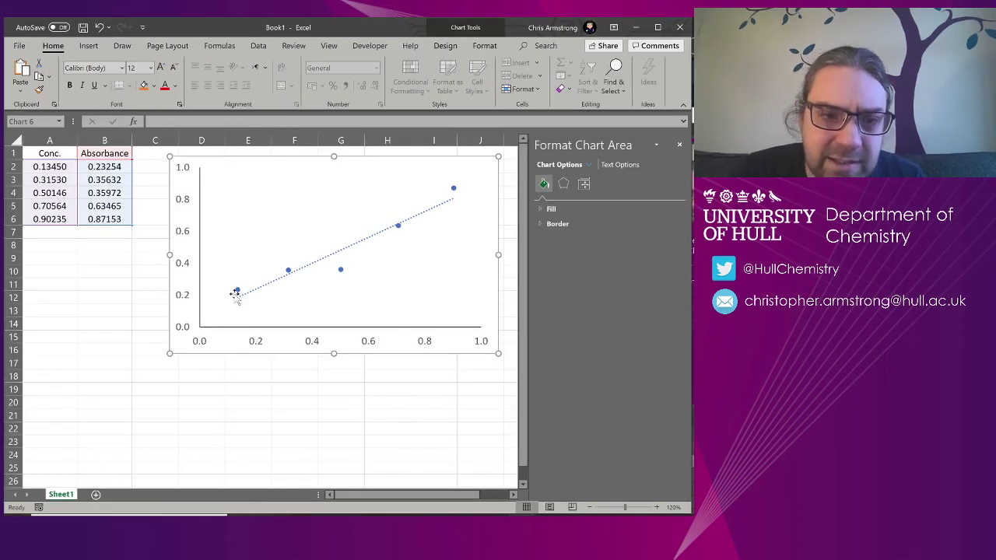
Remove the outline around the whole chart area.
{"action": "left_click", "coordinate": [496, 167]}
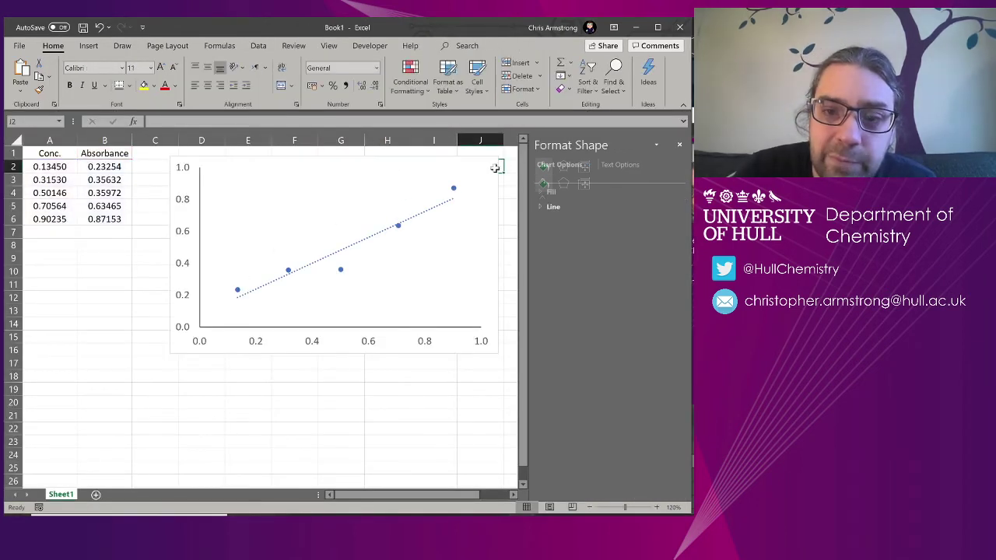
{"action": "left_click", "coordinate": [485, 206]}
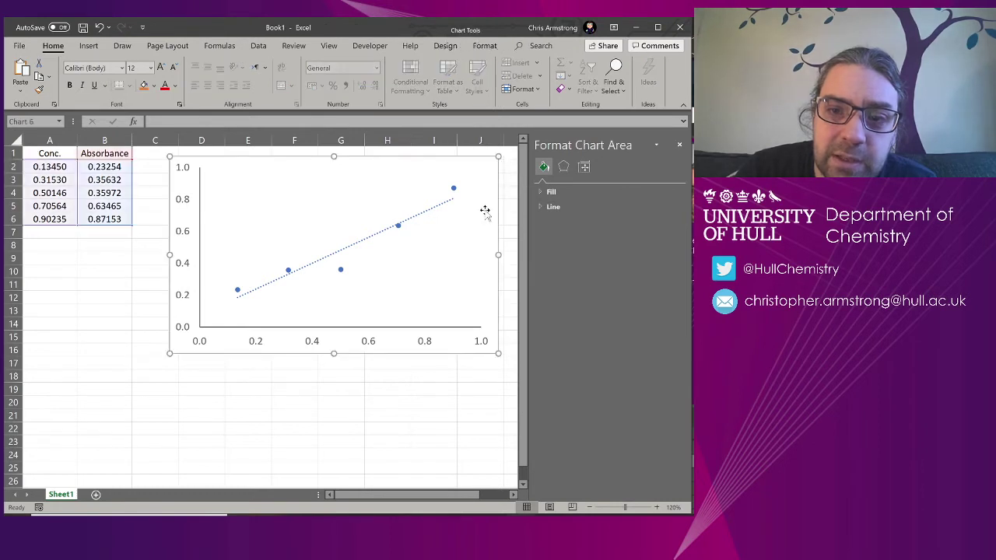
{"action": "left_click", "coordinate": [484, 46]}
{"action": "left_click", "coordinate": [317, 75]}
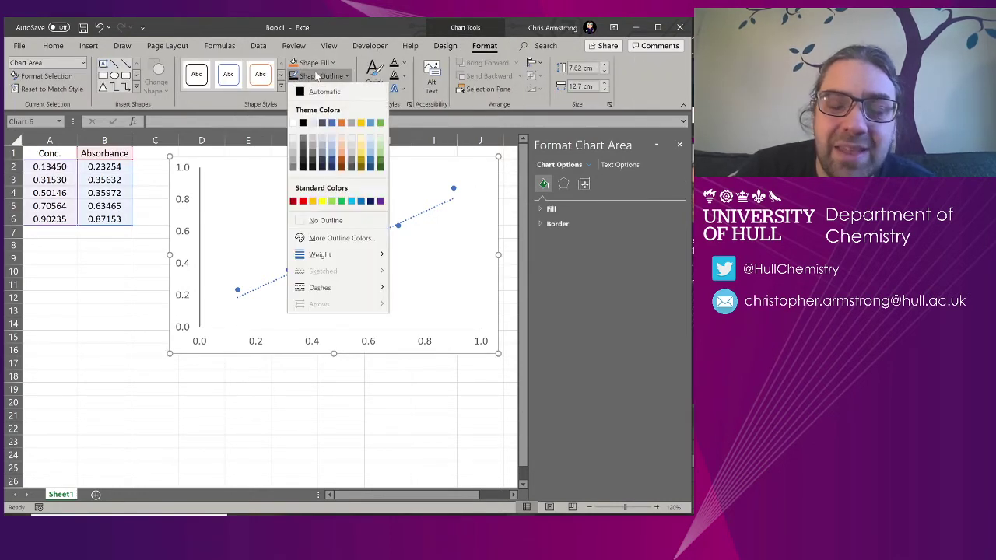
{"action": "left_click", "coordinate": [311, 220]}
{"action": "left_click", "coordinate": [101, 360]}
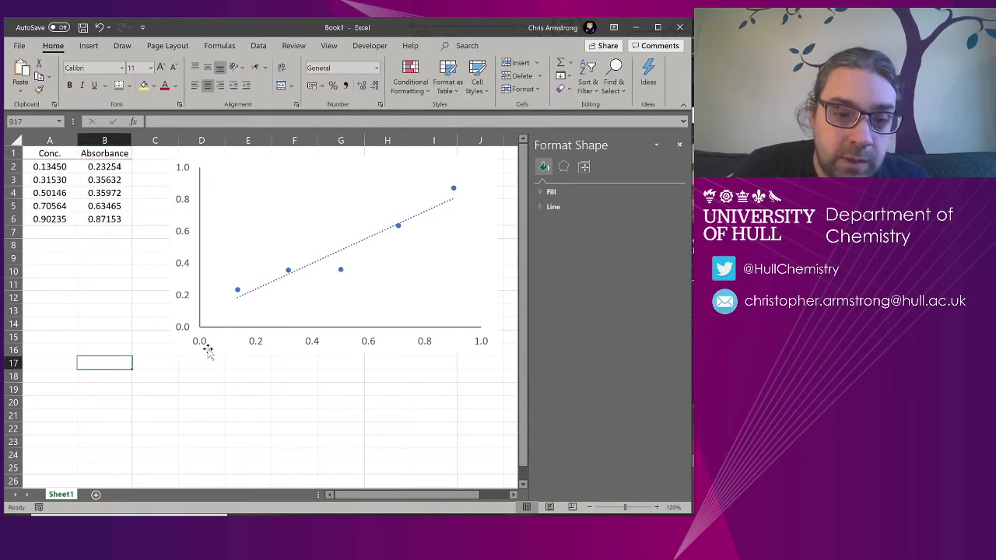
Copy the borderless chart into the Word document Document2 and centre it on the page.
{"action": "left_click", "coordinate": [228, 355]}
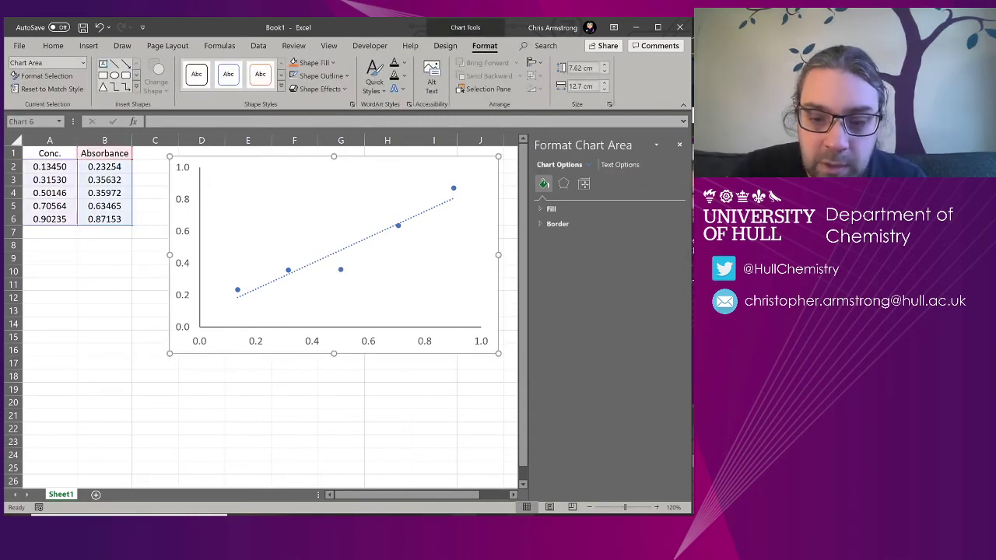
{"action": "left_click", "coordinate": [522, 490]}
{"action": "key", "text": "ctrl+v"}
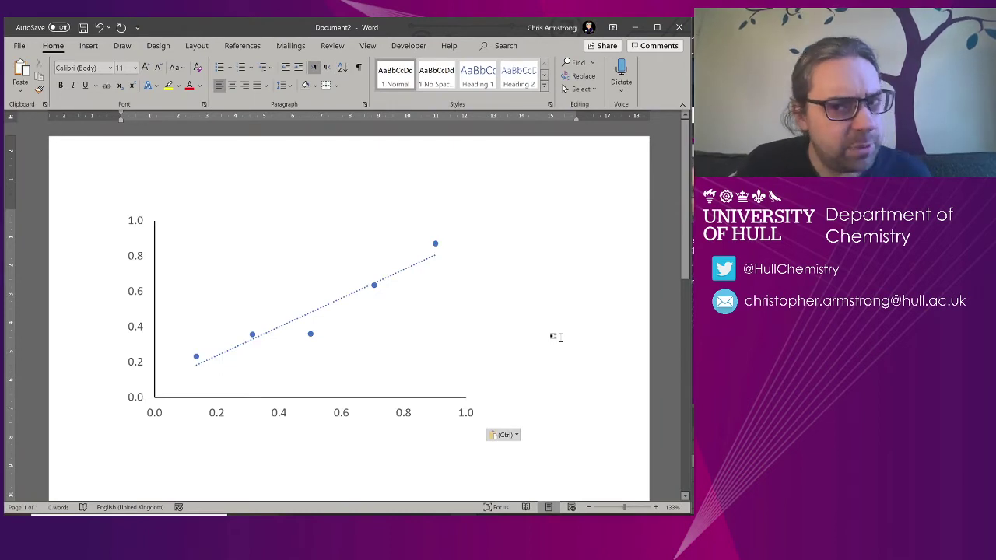
{"action": "key", "text": "ctrl+e"}
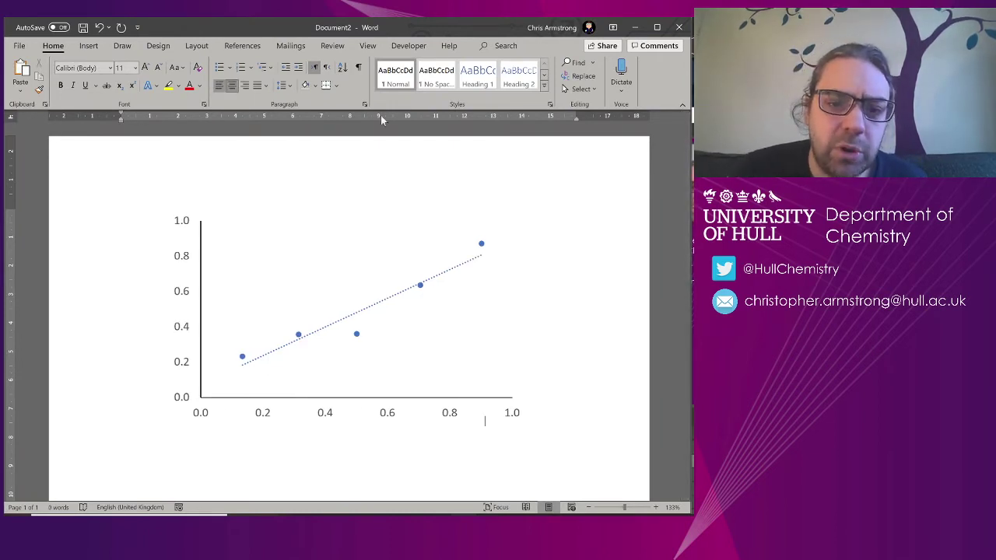
Insert a Figure 1 caption below the chart with the text "A graph to show....".
{"action": "left_click", "coordinate": [239, 46]}
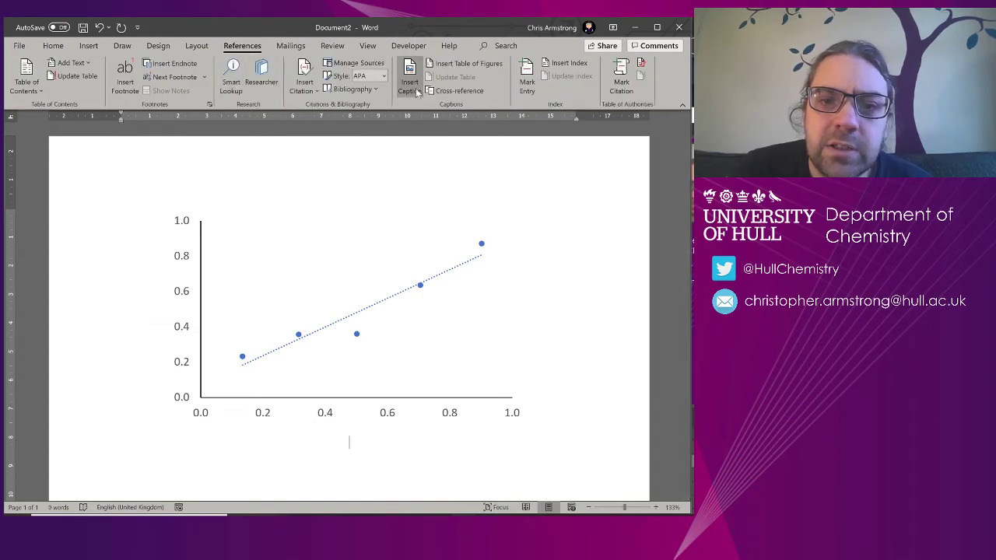
{"action": "left_click", "coordinate": [413, 83]}
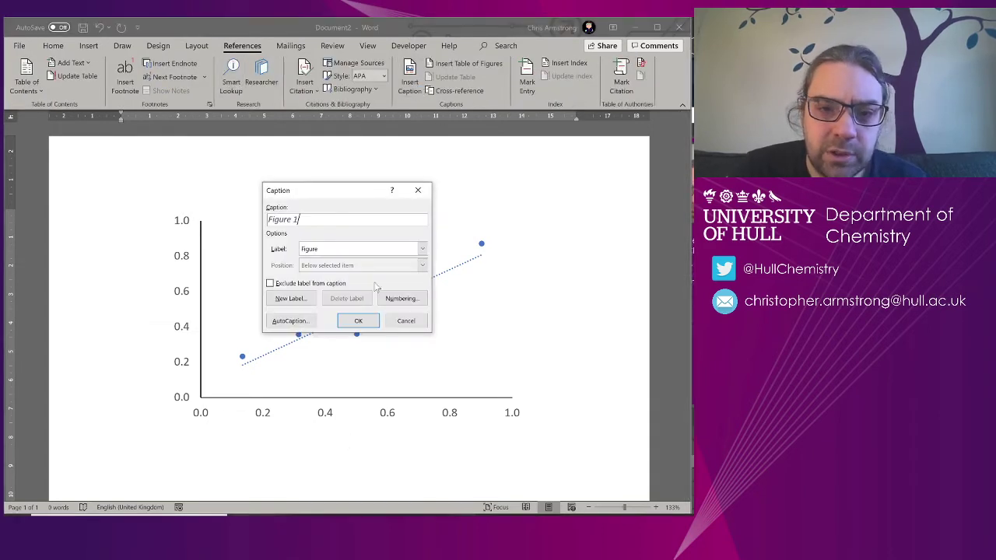
{"action": "left_click", "coordinate": [353, 321]}
{"action": "type", "text": "A graph to show...."}
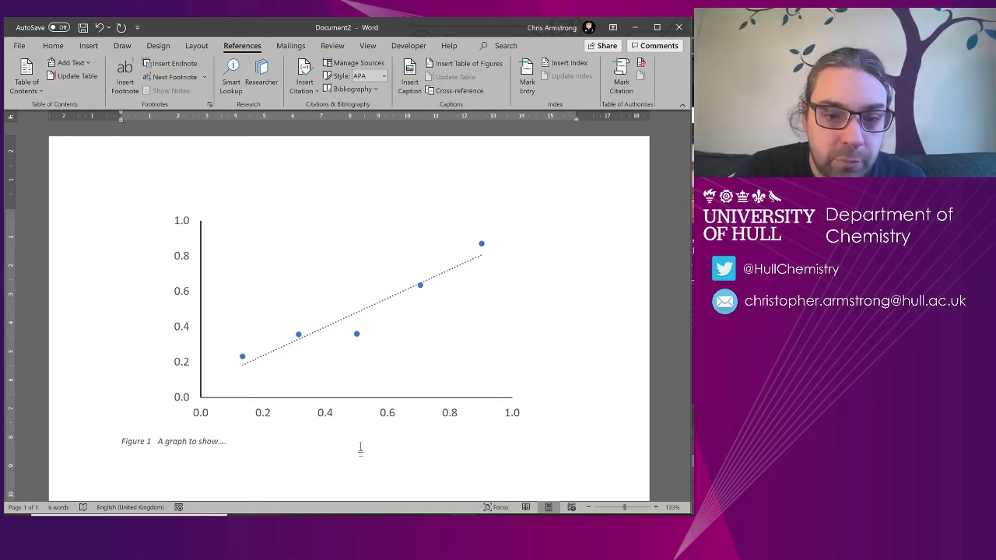
Delete the chart above the caption in the Word document and switch back to the Excel workbook Book1.
{"action": "left_click", "coordinate": [451, 398]}
{"action": "key", "text": "Delete"}
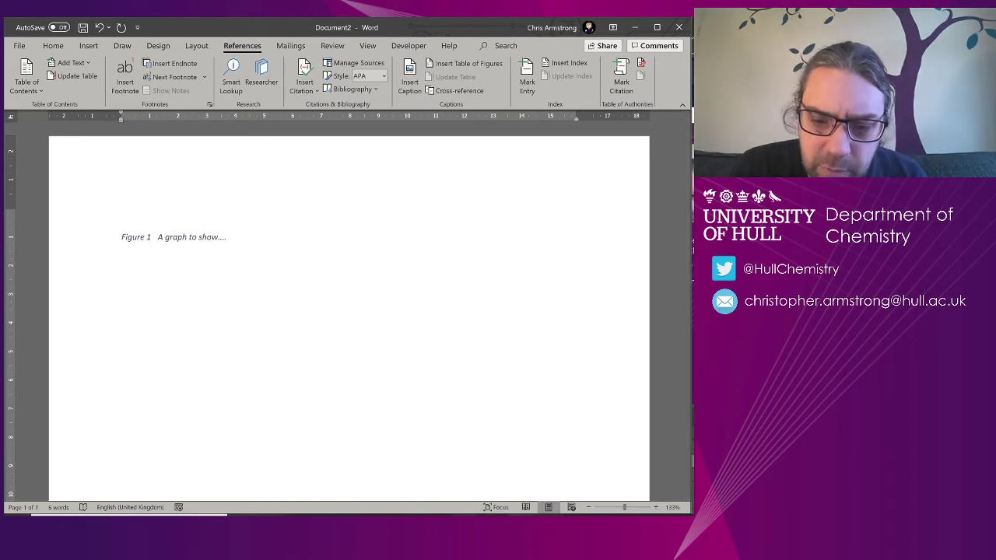
{"action": "key", "text": "alt+Tab"}
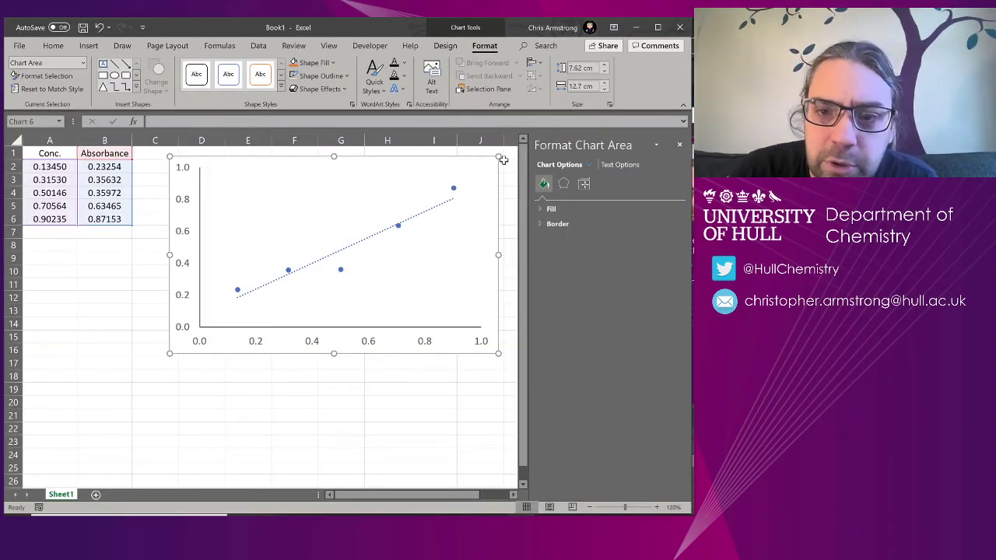
Close the chart formatting pane and add axis titles to the chart.
{"action": "left_click", "coordinate": [674, 147]}
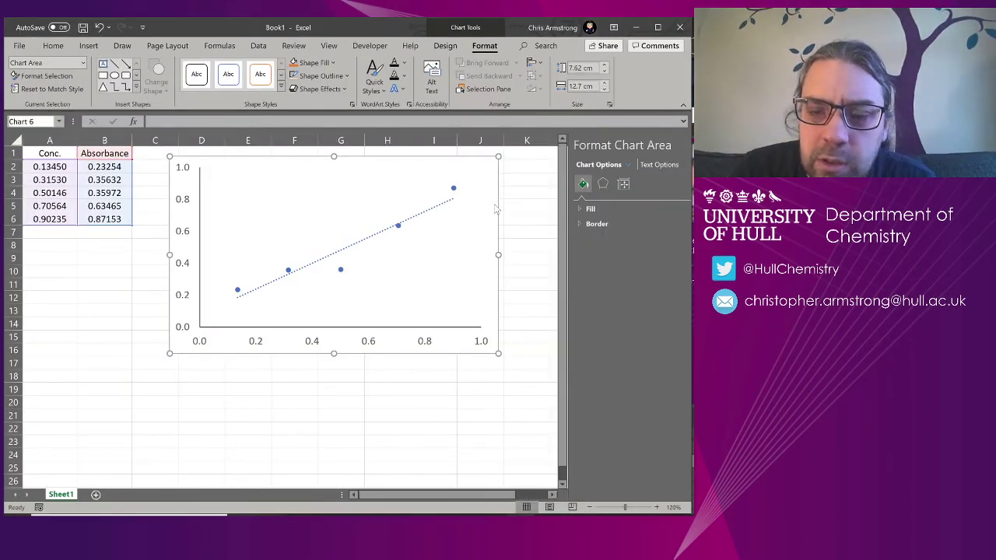
{"action": "left_click", "coordinate": [510, 170]}
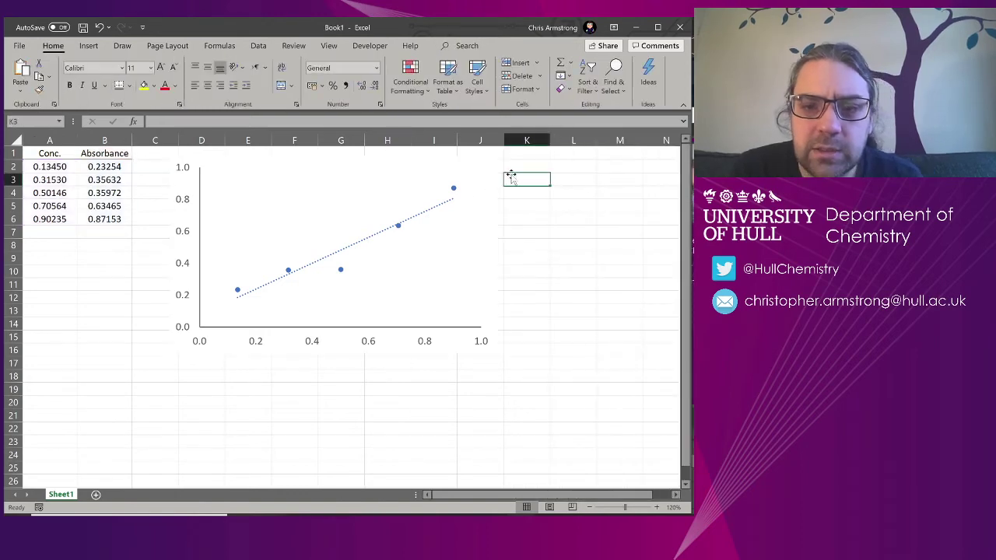
{"action": "left_click", "coordinate": [493, 165]}
{"action": "left_click", "coordinate": [511, 168]}
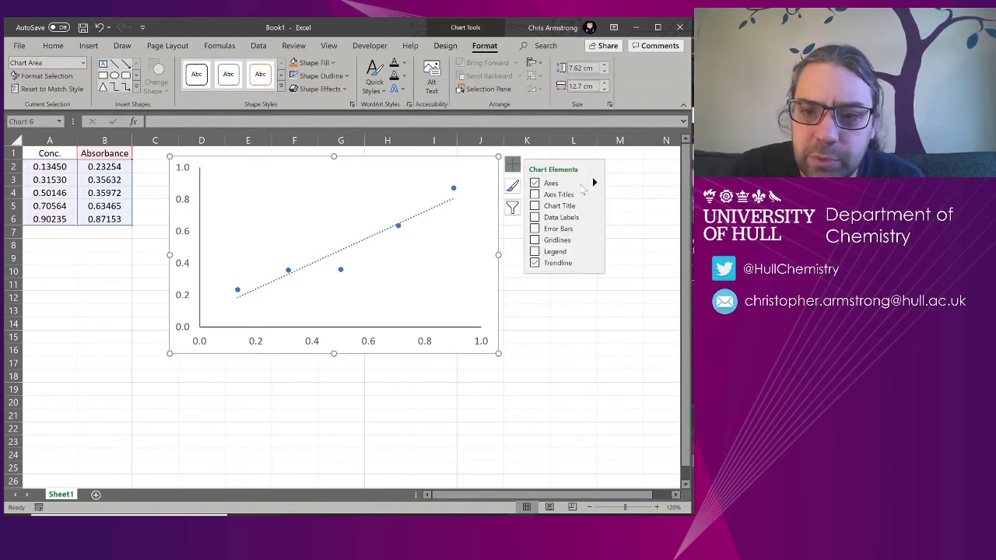
{"action": "left_click", "coordinate": [535, 195]}
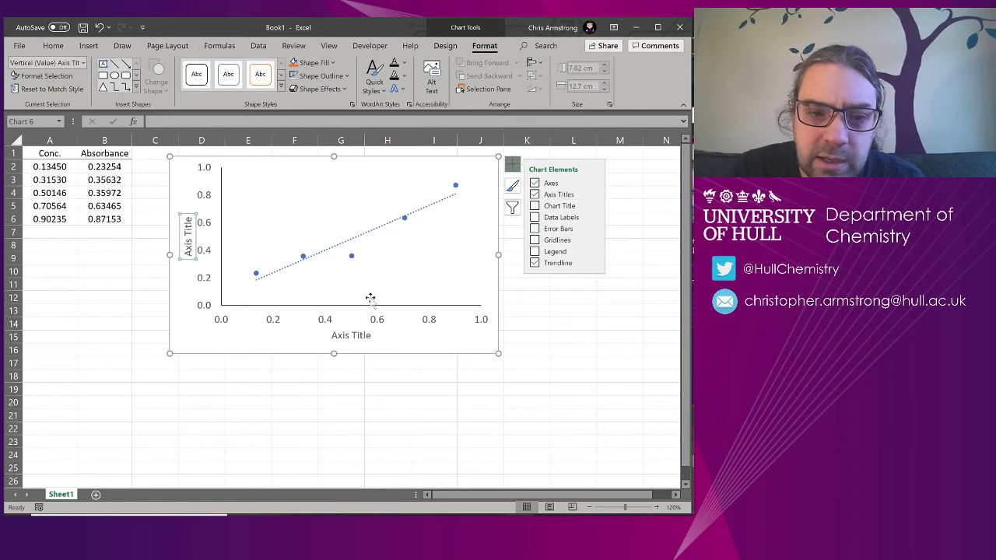
Change the horizontal axis title to "Conc. / M".
{"action": "left_click", "coordinate": [348, 336]}
{"action": "left_click", "coordinate": [360, 336]}
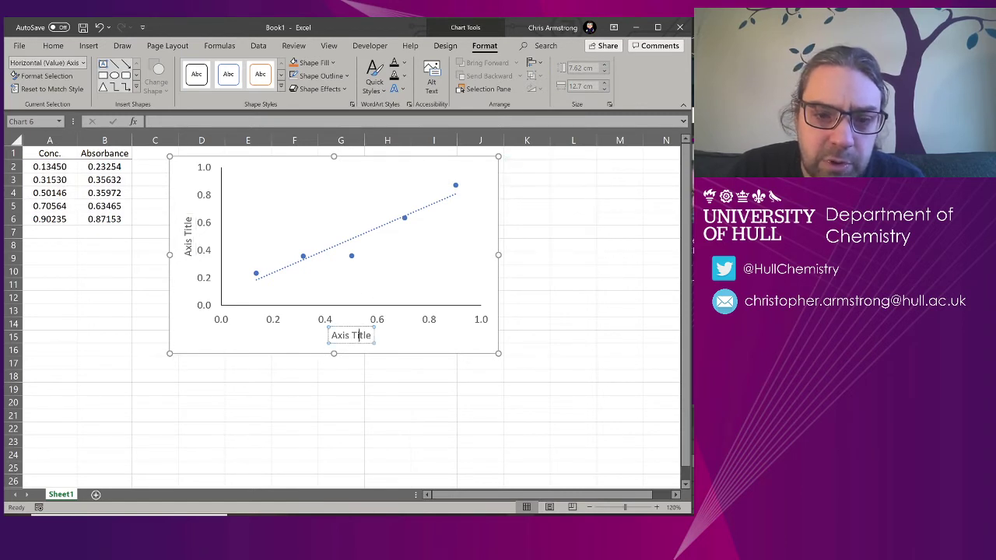
{"action": "left_click_drag", "start_coordinate": [372, 335], "coordinate": [313, 333]}
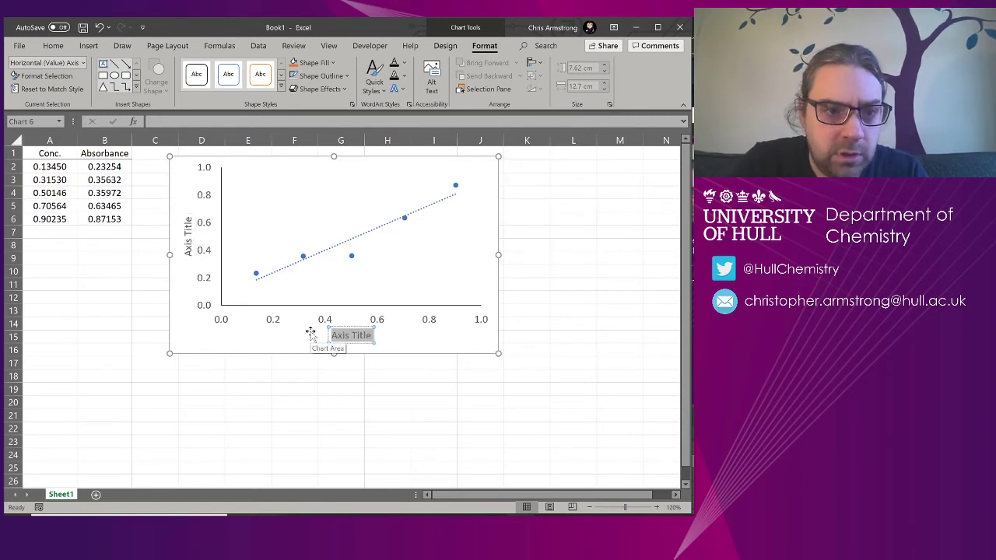
{"action": "type", "text": "Conc."}
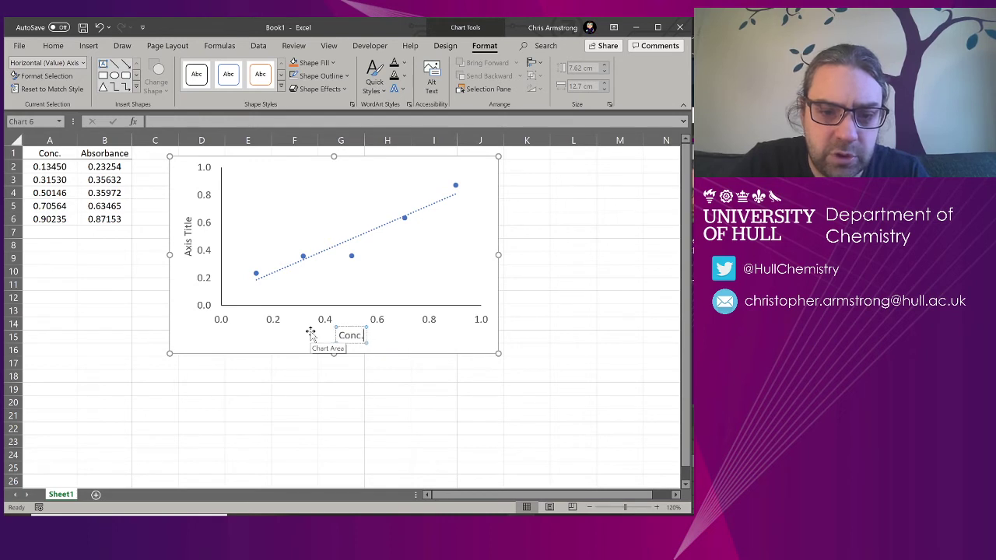
{"action": "type", "text": " / M"}
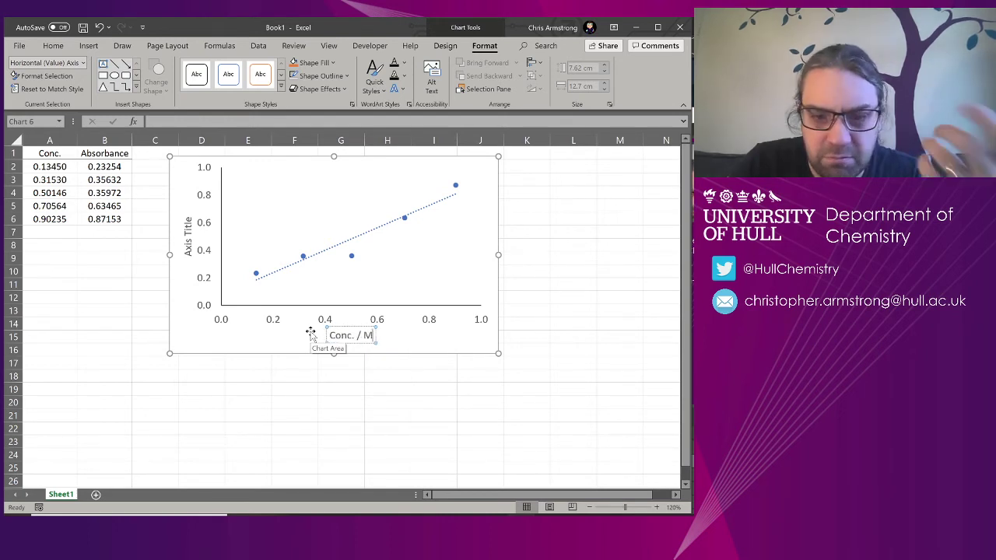
Change the vertical axis title to "Absorbance" and deselect the chart.
{"action": "left_click", "coordinate": [191, 229]}
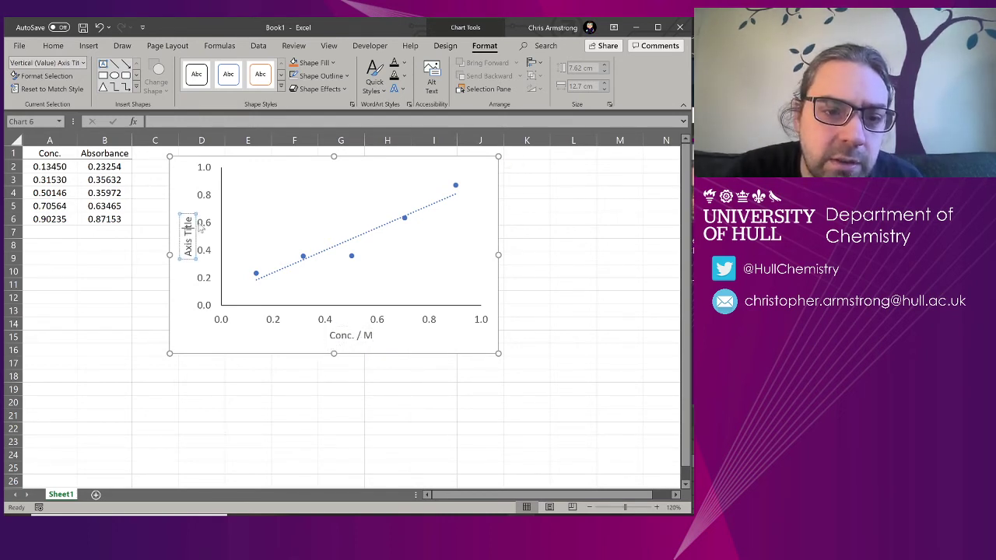
{"action": "type", "text": "Ab"}
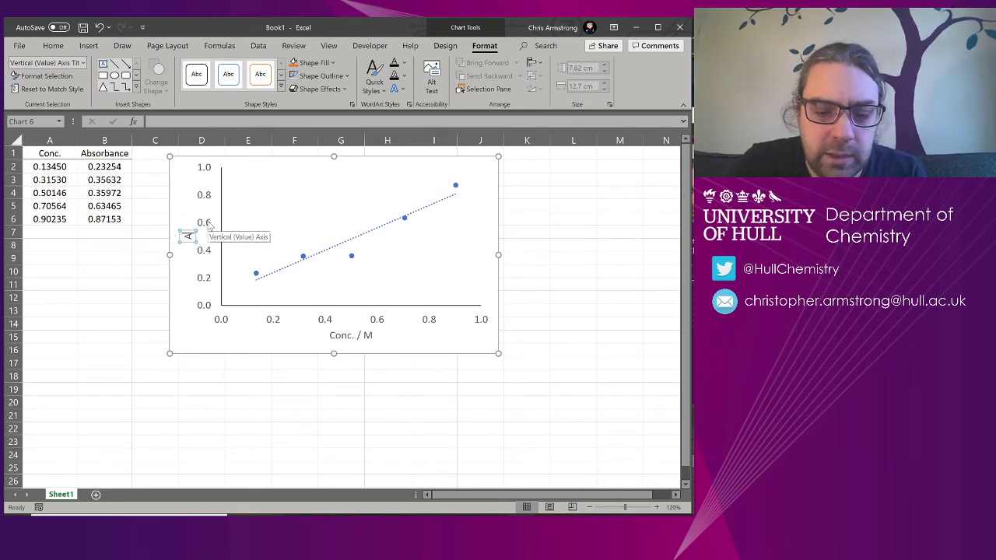
{"action": "type", "text": "sorab"}
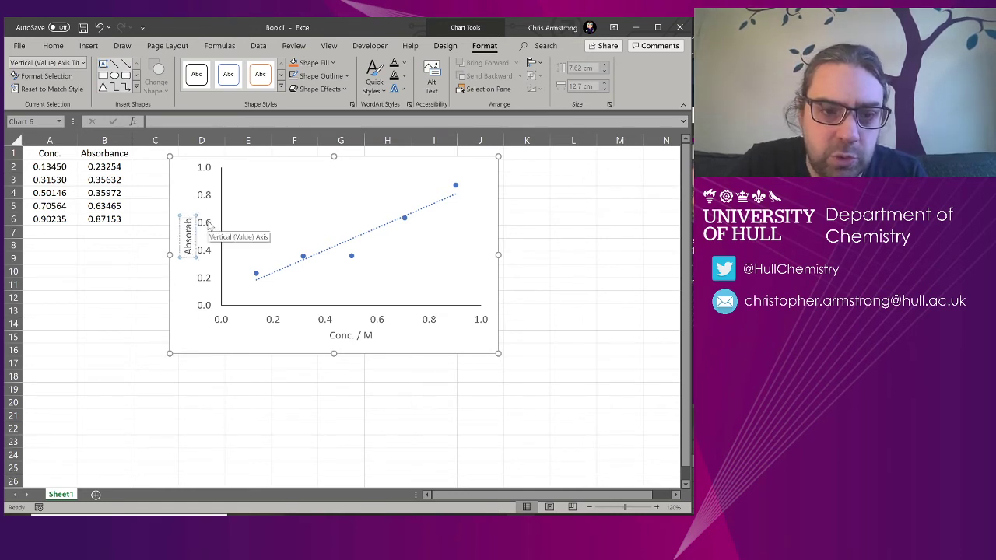
{"action": "key", "text": "BackSpace"}
{"action": "key", "text": "BackSpace"}
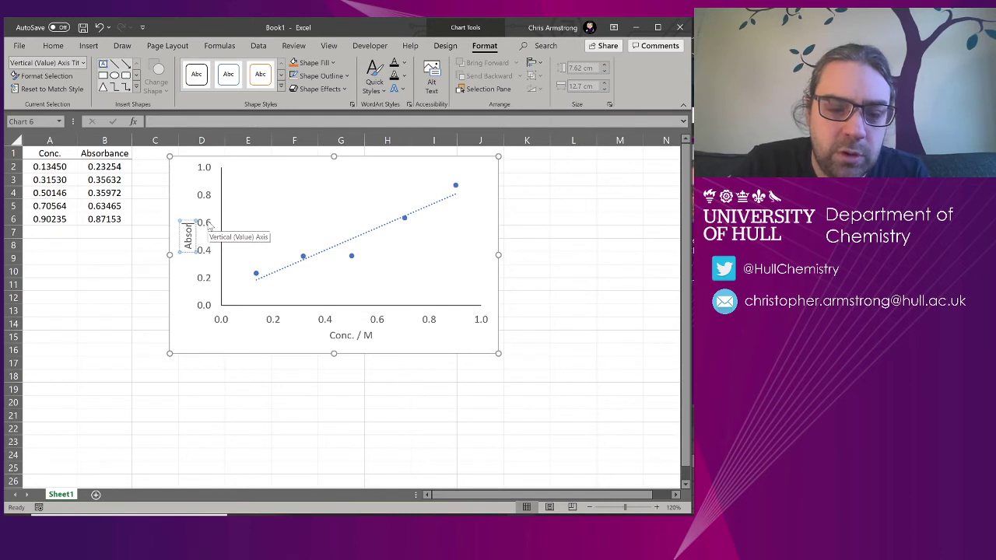
{"action": "type", "text": "bance"}
{"action": "left_click", "coordinate": [527, 281]}
{"action": "left_click", "coordinate": [531, 322]}
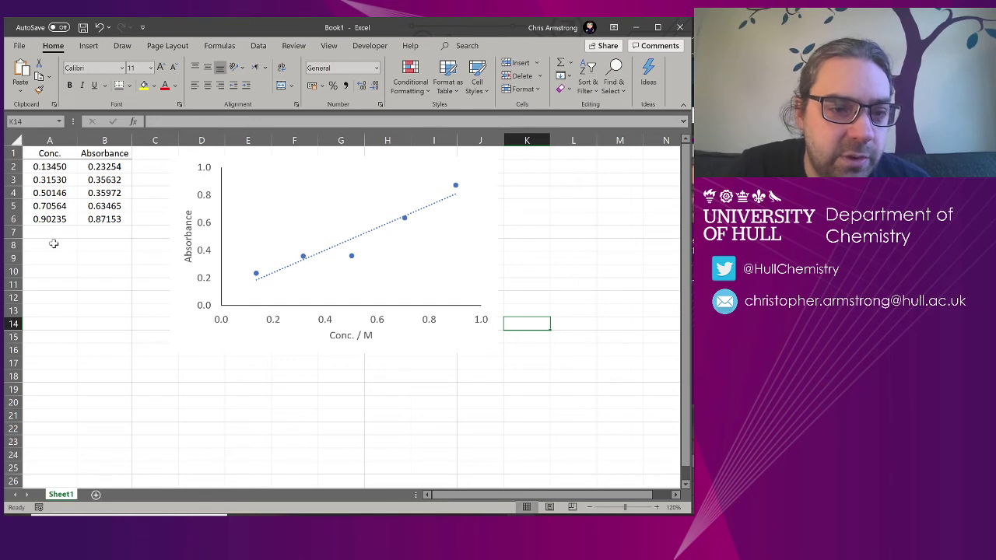
Enter =LINEST(B2:B6,A2:A6,TRUE,TRUE) as an array formula in cells A8:B9.
{"action": "left_click_drag", "start_coordinate": [54, 244], "coordinate": [112, 258]}
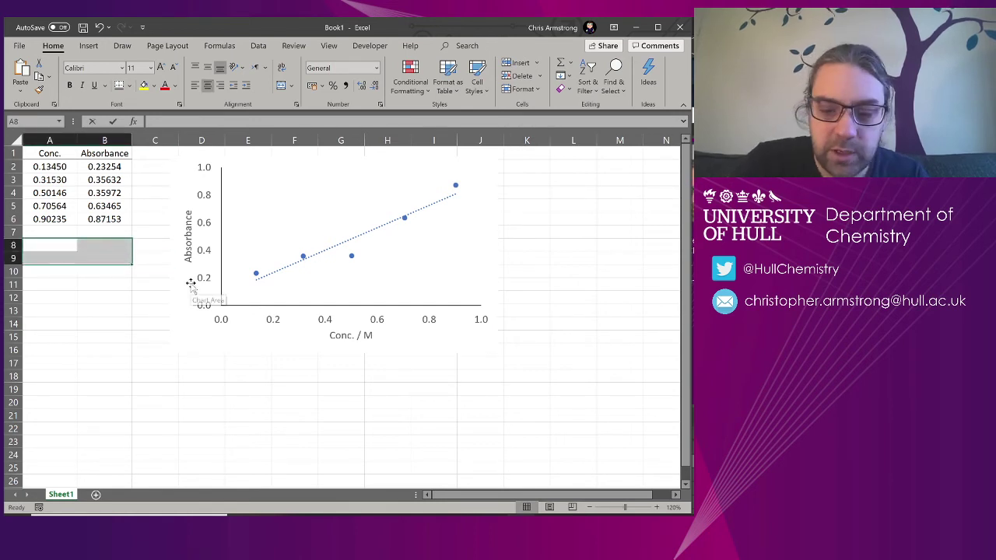
{"action": "type", "text": "=lin"}
{"action": "key", "text": "Tab"}
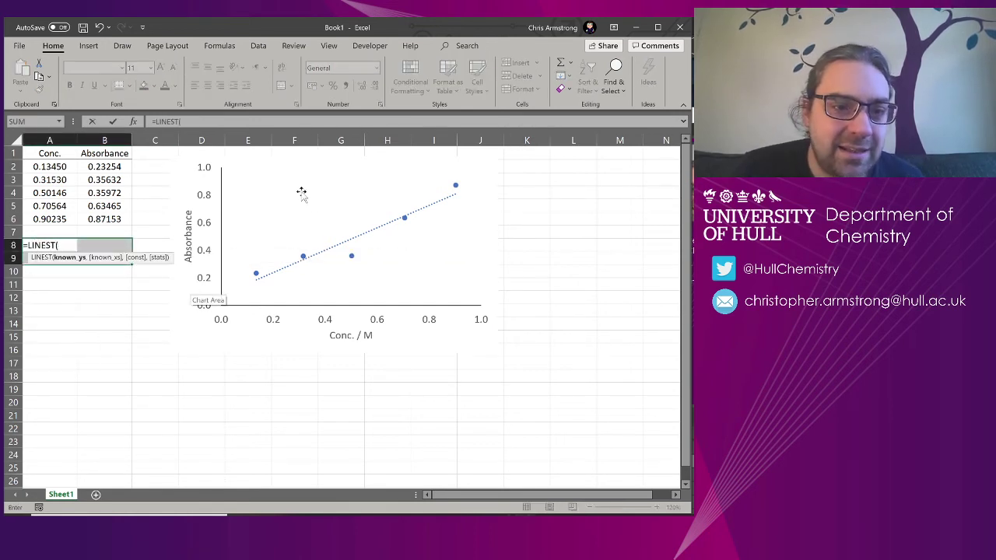
{"action": "left_click_drag", "start_coordinate": [110, 165], "coordinate": [61, 167]}
{"action": "type", "text": ",A2:A6,T"}
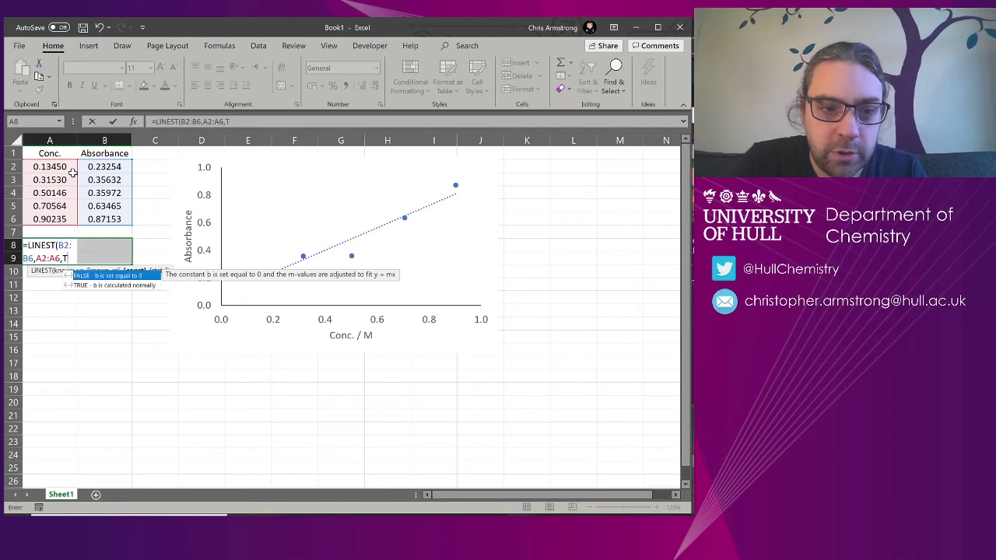
{"action": "type", "text": "RUE,"}
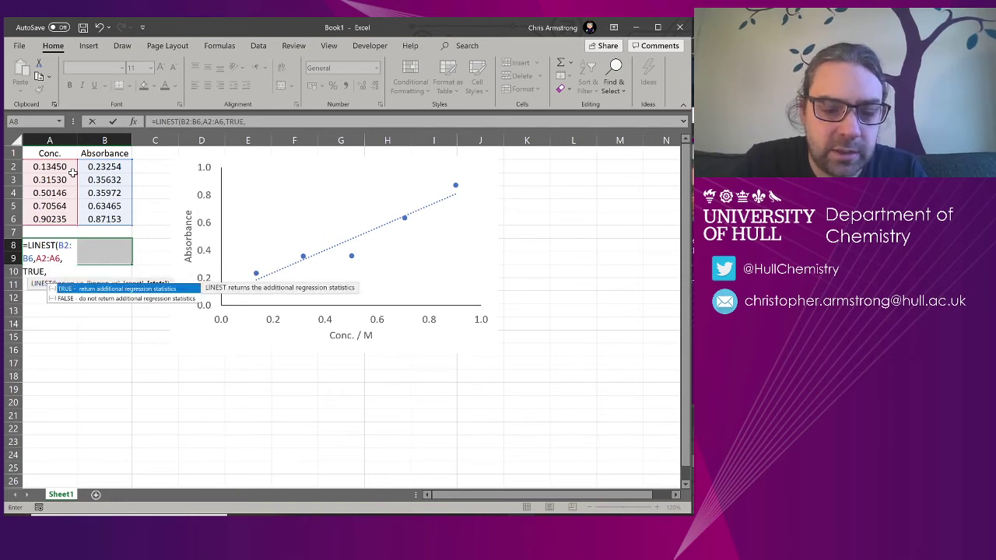
{"action": "type", "text": "TRUE)"}
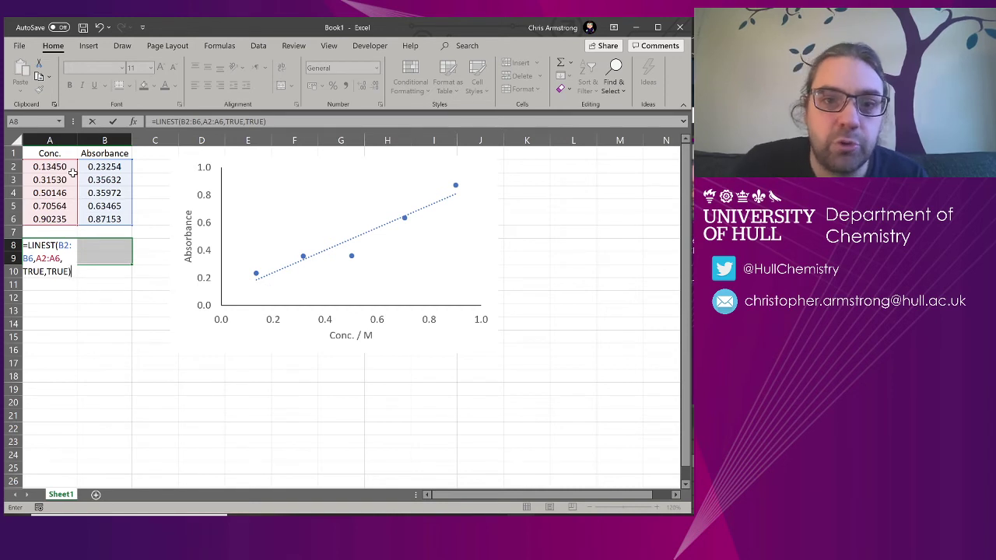
{"action": "key", "text": "ctrl+shift+Return"}
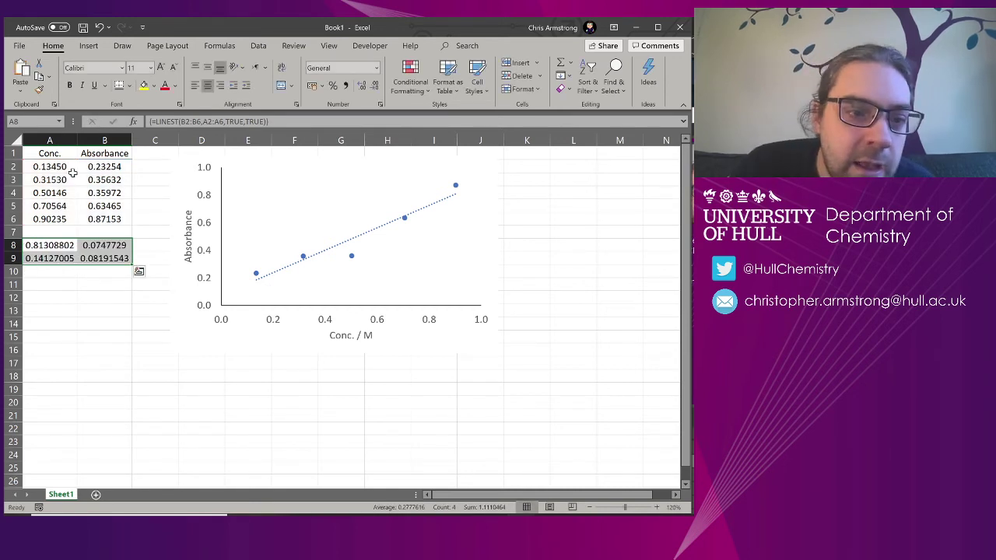
Calculate the correlation coefficient between the concentration and absorbance data in cell A10 with the CORREL function.
{"action": "key", "text": "Down"}
{"action": "key", "text": "Down"}
{"action": "type", "text": "="}
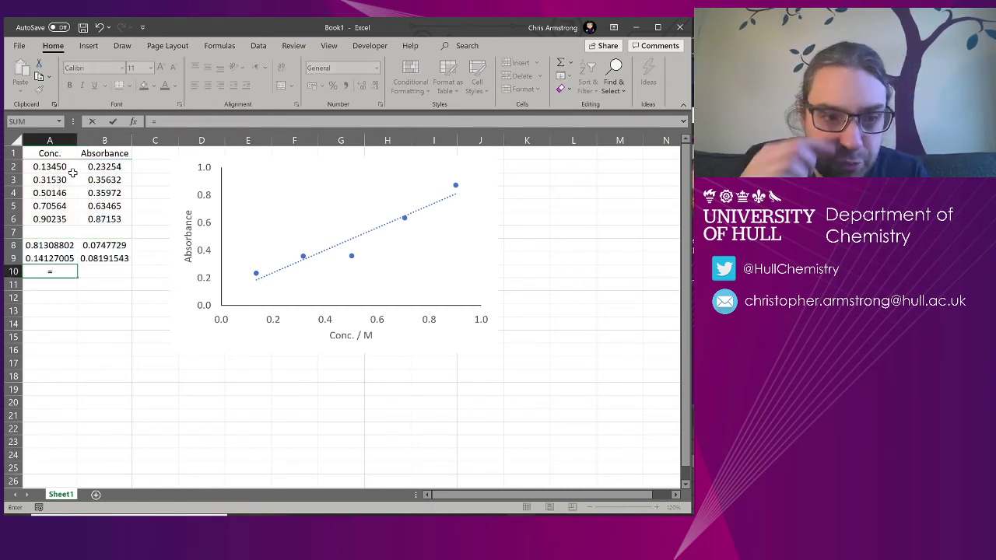
{"action": "type", "text": "COR"}
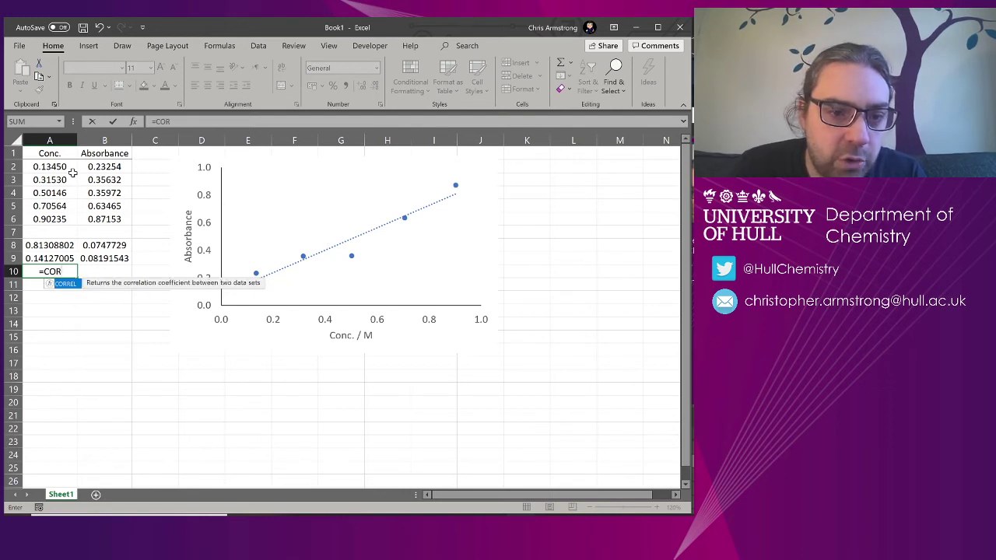
{"action": "key", "text": "Tab"}
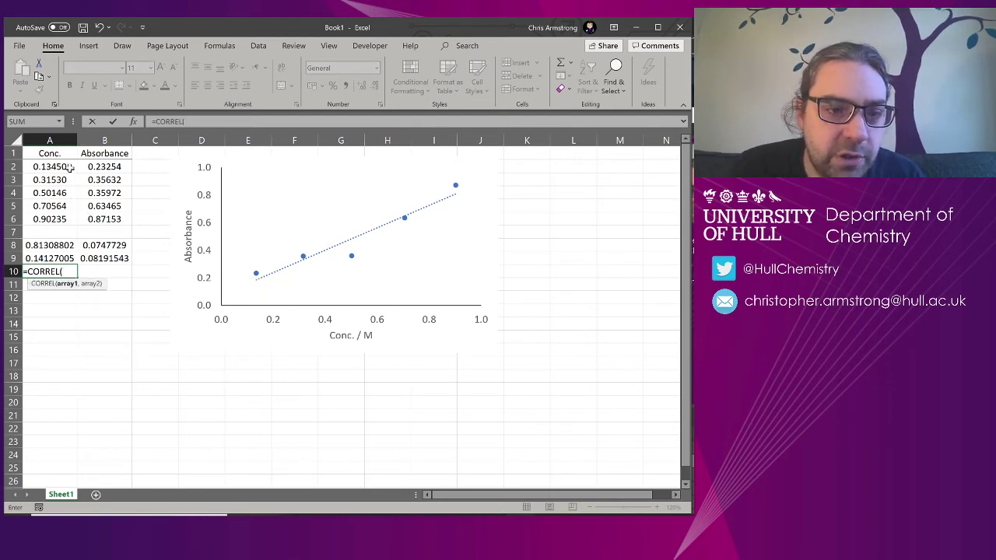
{"action": "left_click_drag", "start_coordinate": [70, 166], "coordinate": [116, 166]}
{"action": "type", "text": ","}
{"action": "key", "text": "Return"}
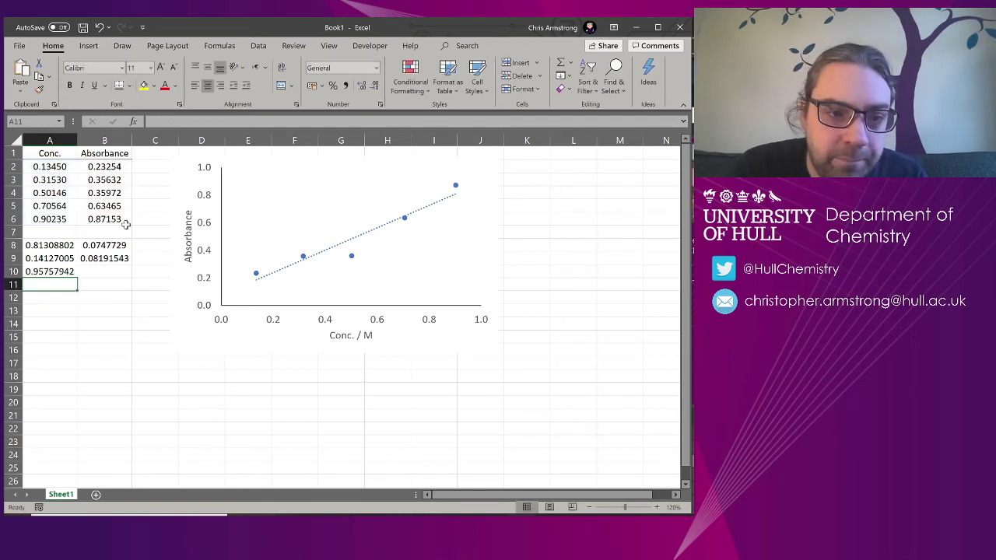
Copy the absorbance chart from Excel and paste it into the Word document above the Figure 1 caption.
{"action": "left_click", "coordinate": [55, 294]}
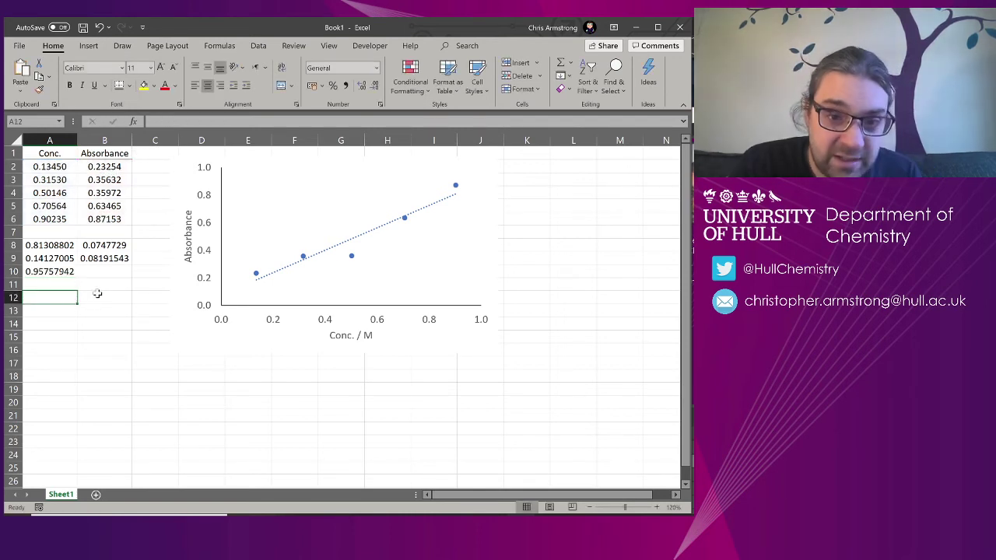
{"action": "left_click", "coordinate": [445, 346]}
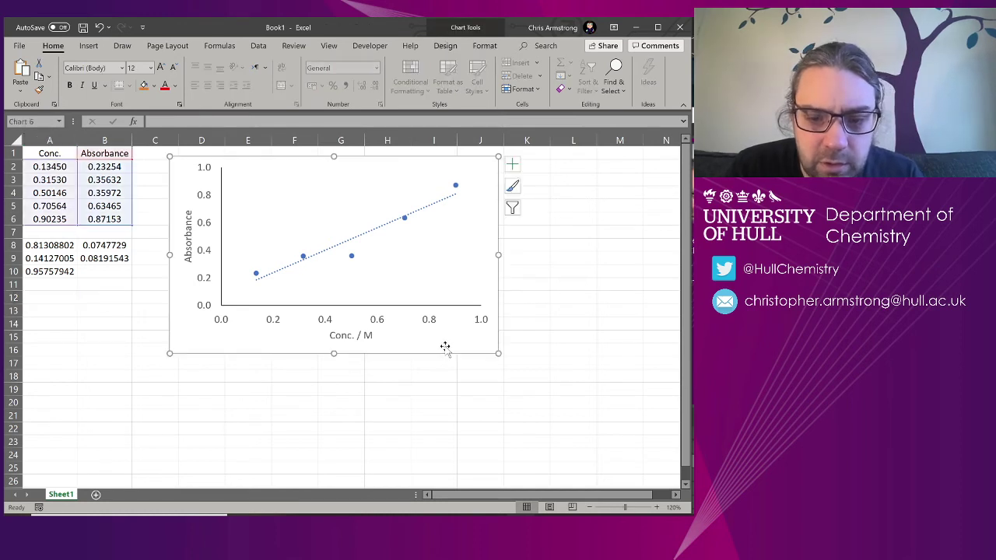
{"action": "key", "text": "alt"}
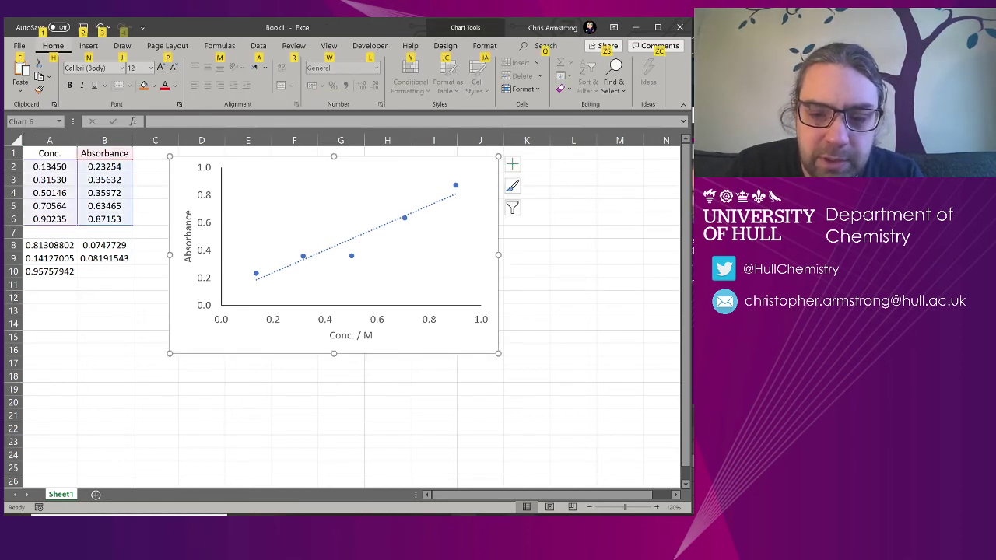
{"action": "left_click", "coordinate": [530, 465]}
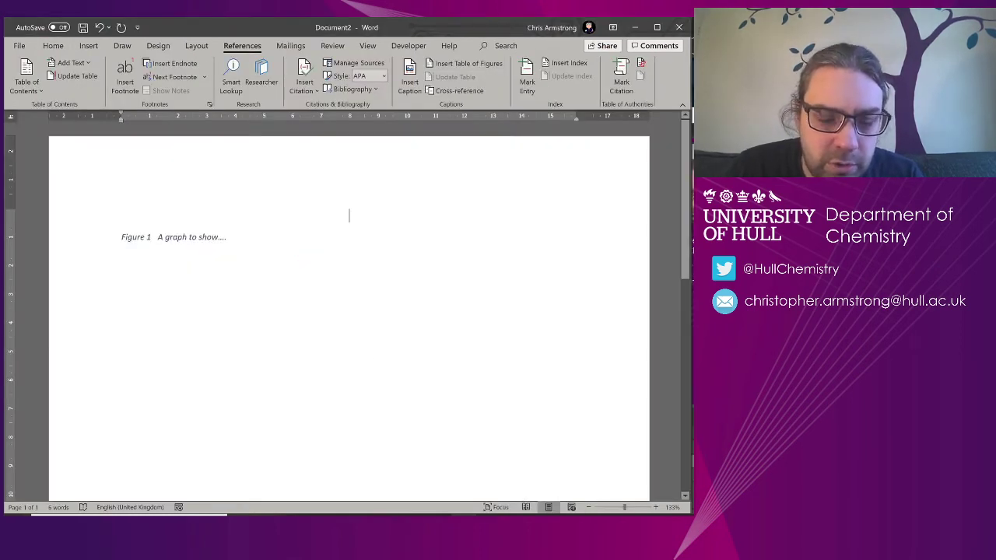
{"action": "key", "text": "ctrl+v"}
Increase the font size of the whole Figure 1 caption to 12 pt.
{"action": "left_click_drag", "start_coordinate": [227, 441], "coordinate": [158, 441]}
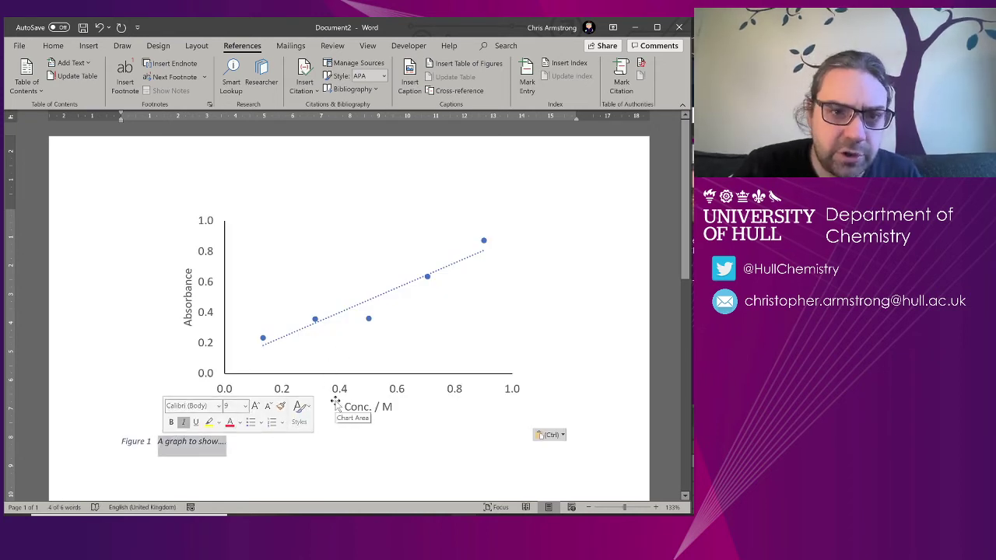
{"action": "left_click", "coordinate": [122, 441], "text": "shift"}
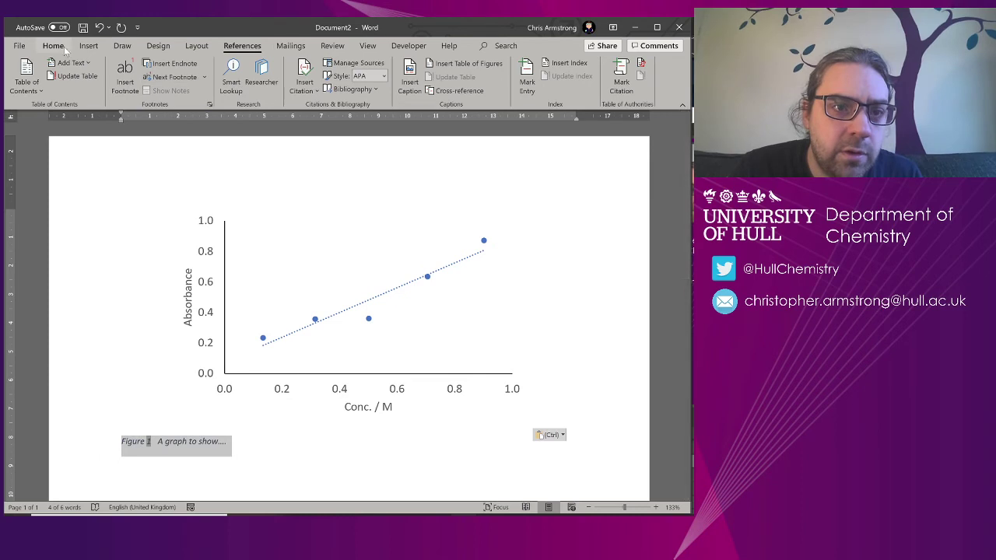
{"action": "left_click", "coordinate": [53, 45]}
{"action": "left_click", "coordinate": [145, 68]}
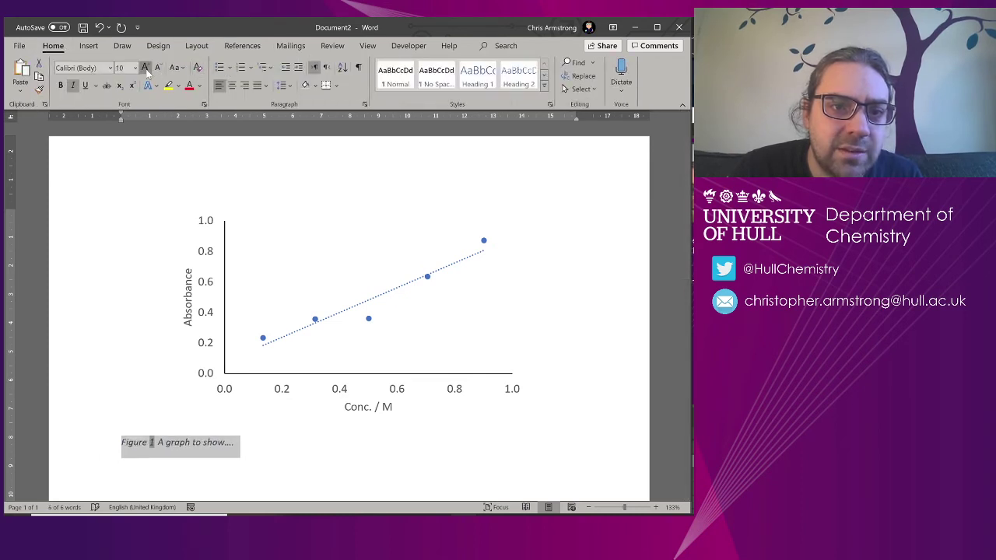
{"action": "left_click", "coordinate": [145, 67]}
{"action": "left_click", "coordinate": [145, 67]}
Reword the caption description as "A calibration graph of five points from concentration 0.1 to 1.0.".
{"action": "left_click_drag", "start_coordinate": [284, 443], "coordinate": [204, 441]}
{"action": "type", "text": "cal"}
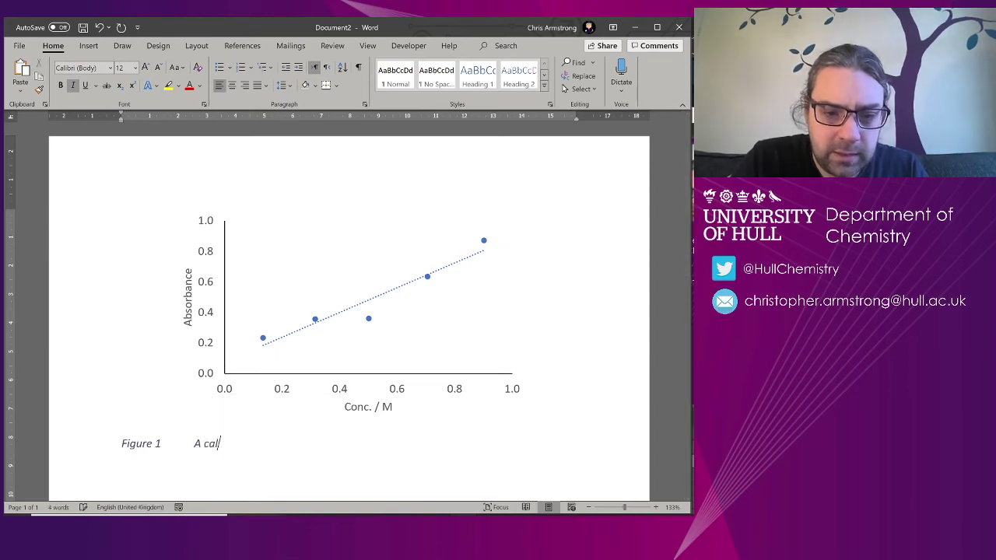
{"action": "type", "text": "ibration graph "}
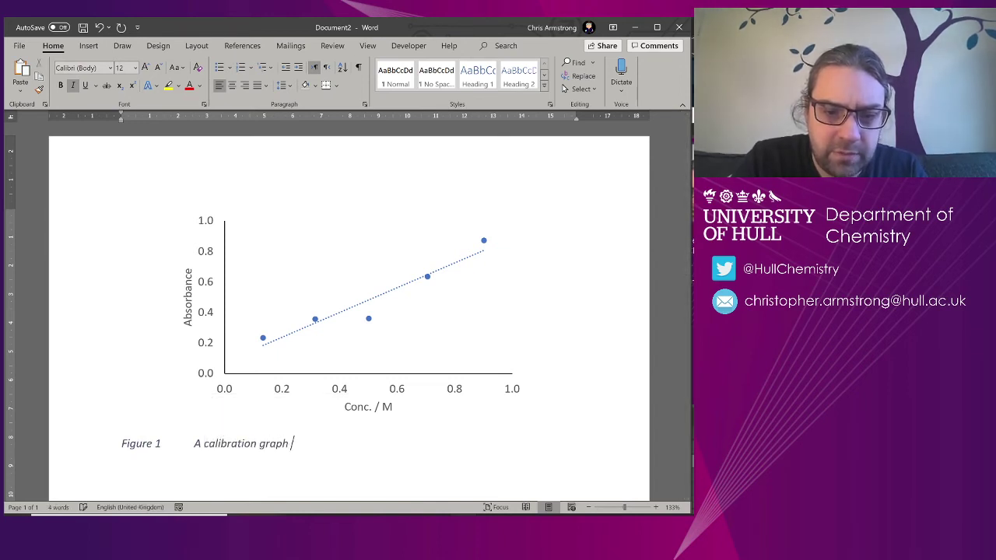
{"action": "type", "text": "of five points "}
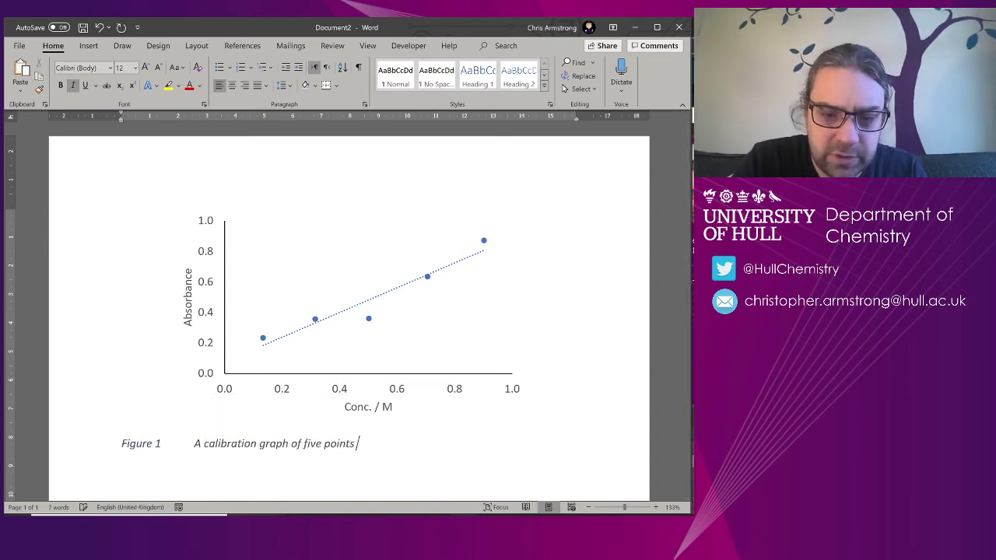
{"action": "type", "text": "from co"}
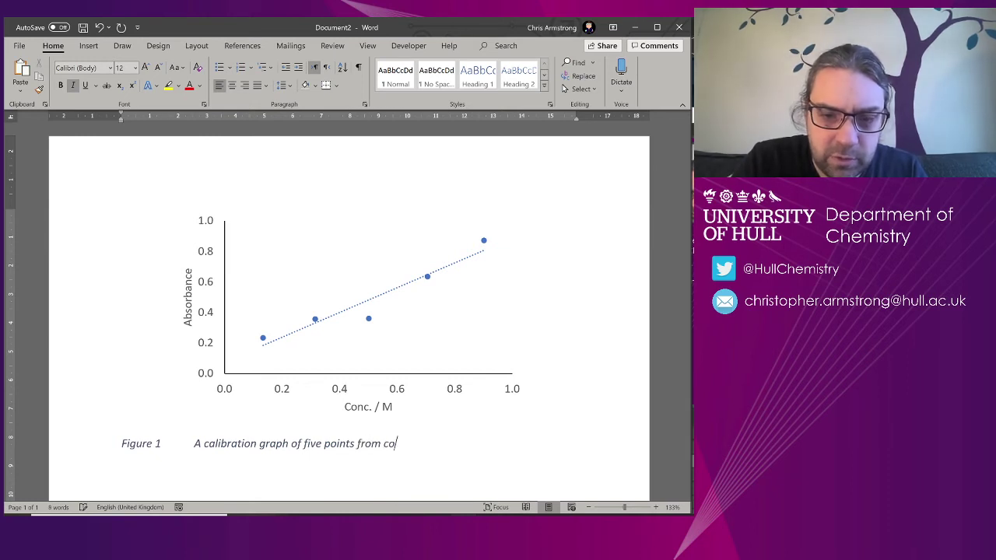
{"action": "type", "text": "ncentration f"}
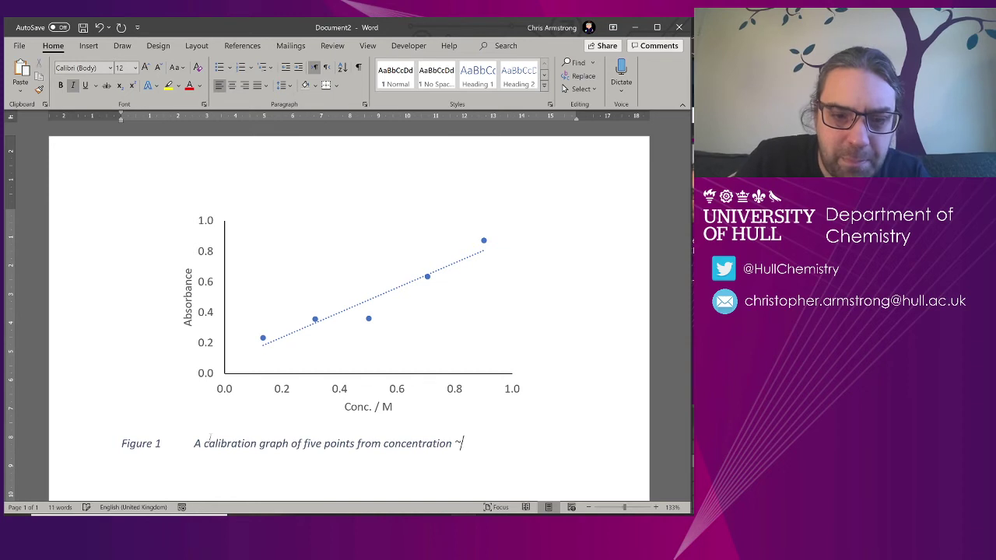
{"action": "type", "text": "0.1 to "}
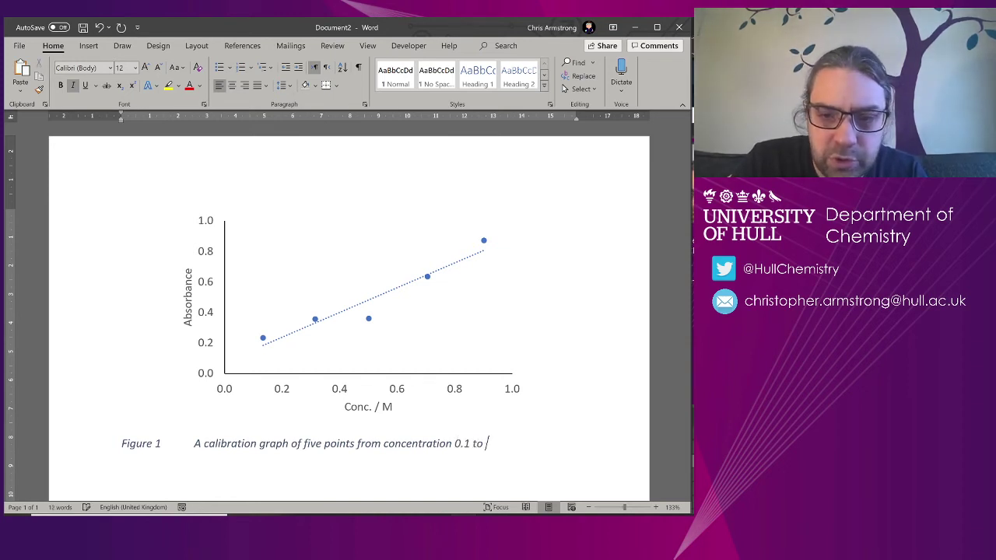
{"action": "type", "text": "1.0,"}
{"action": "key", "text": "BackSpace"}
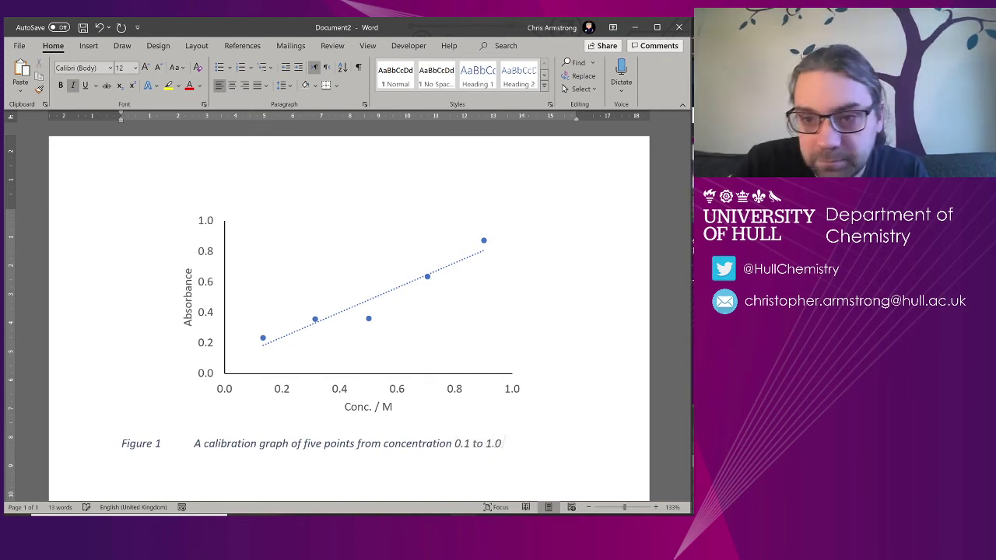
{"action": "type", "text": ". "}
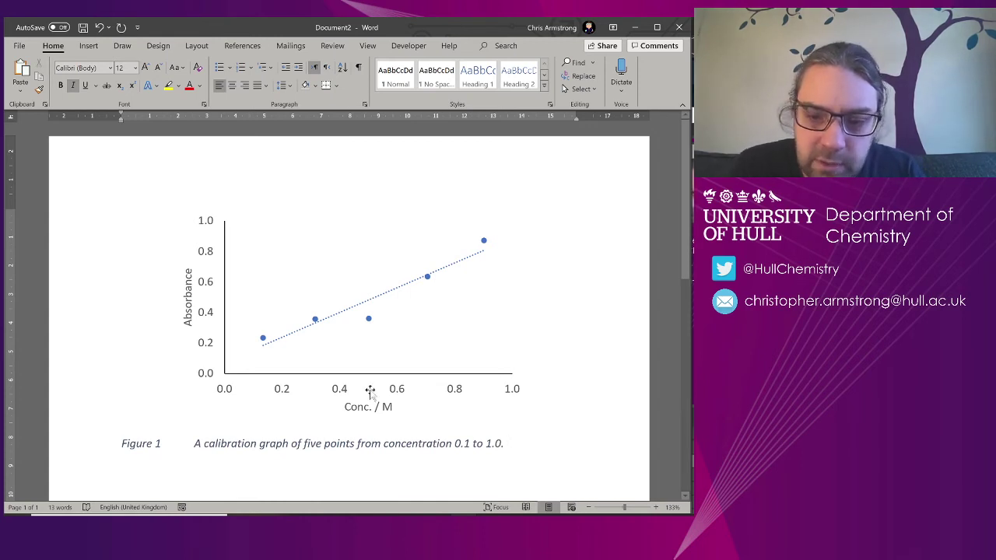
Check the slope and its error in the Excel workbook and append "Gradient 0.8 ± 0.1 and intercept" to the Word caption.
{"action": "type", "text": "Gra"}
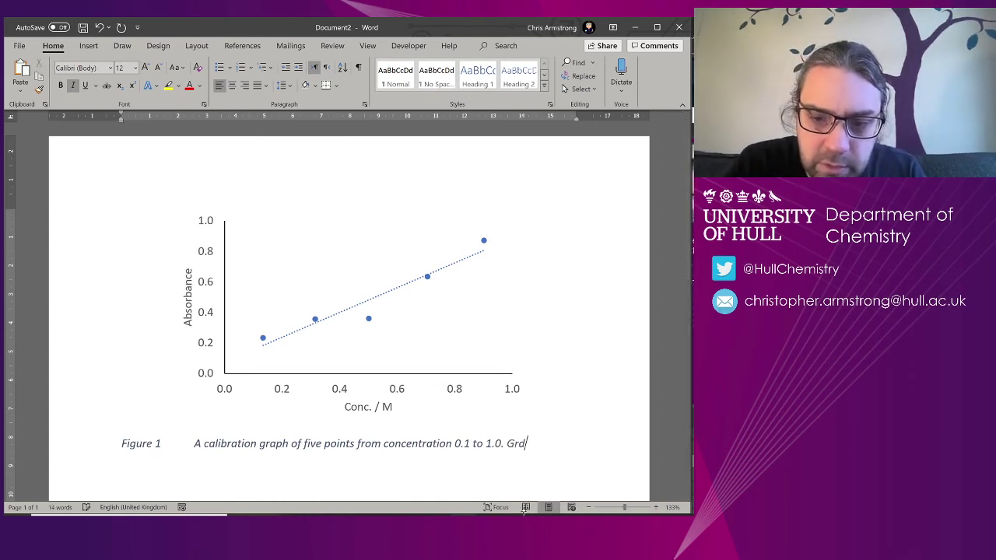
{"action": "type", "text": "dient"}
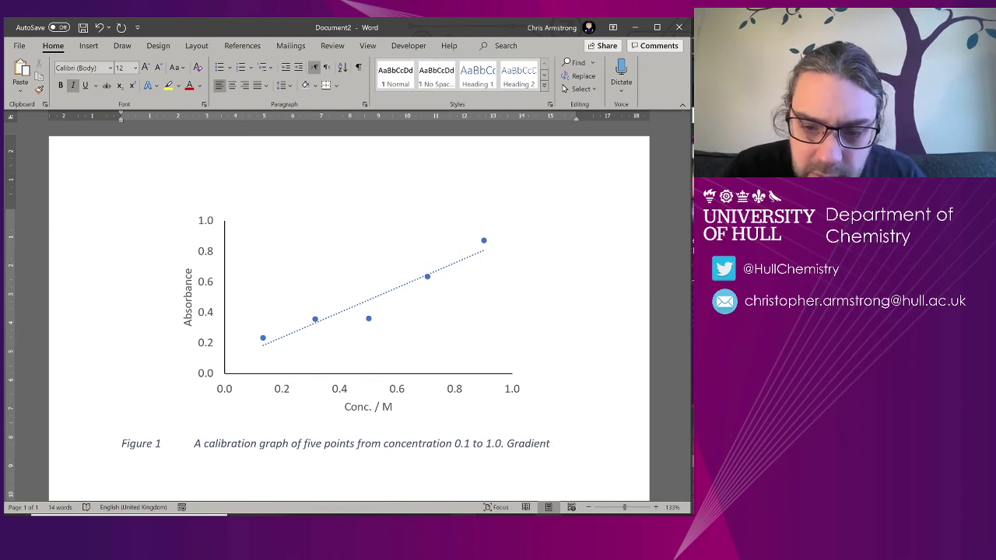
{"action": "key", "text": "alt+Tab"}
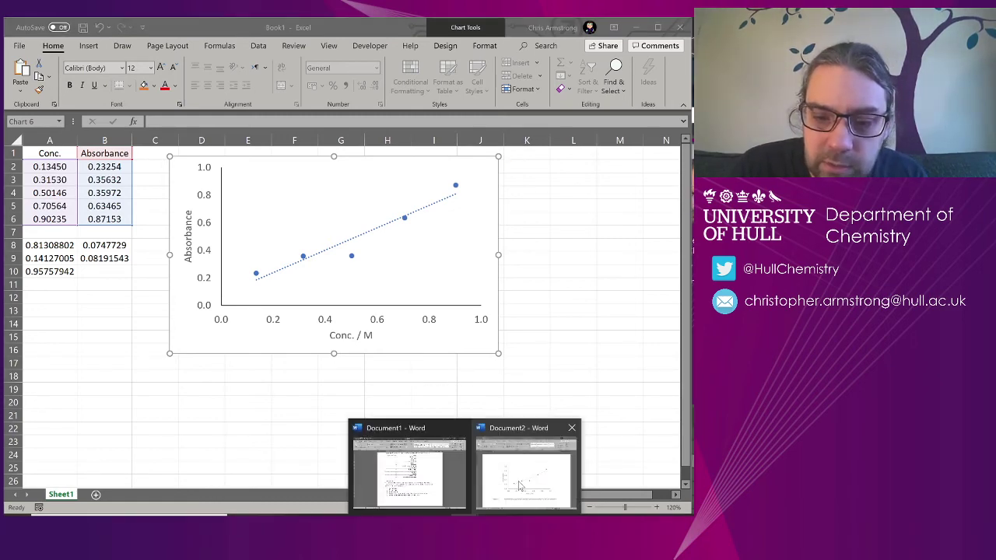
{"action": "left_click", "coordinate": [580, 440]}
{"action": "type", "text": "0.8 "}
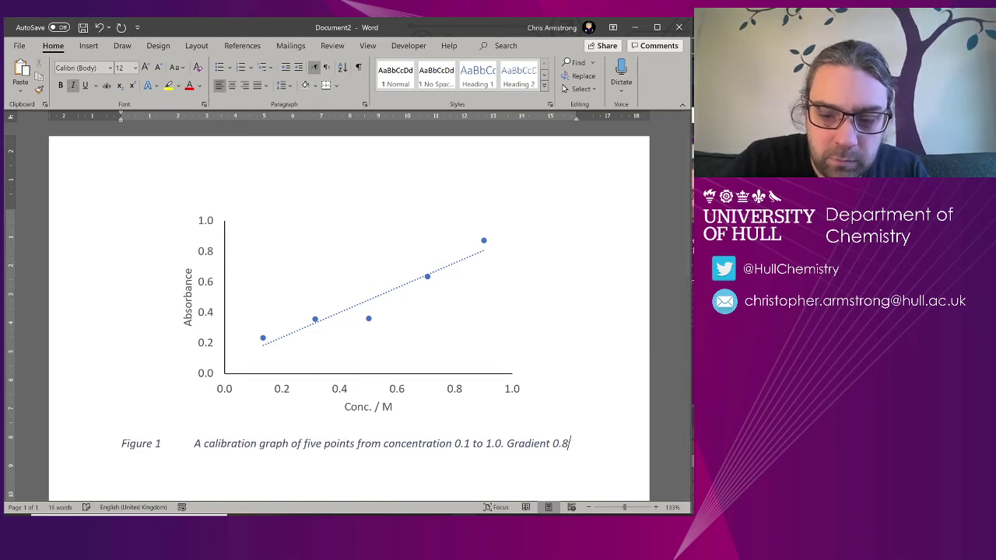
{"action": "type", "text": "±"}
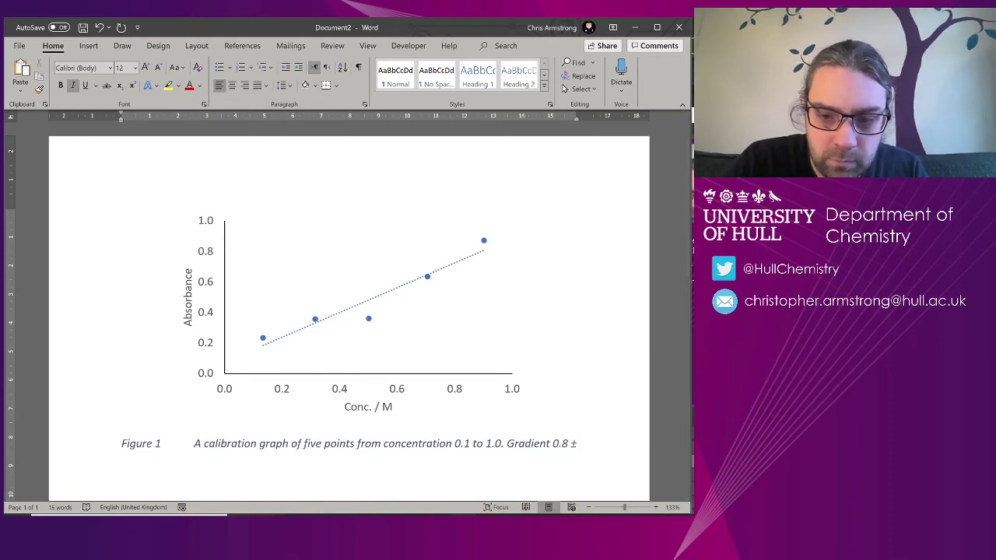
{"action": "type", "text": " 0.1 and in"}
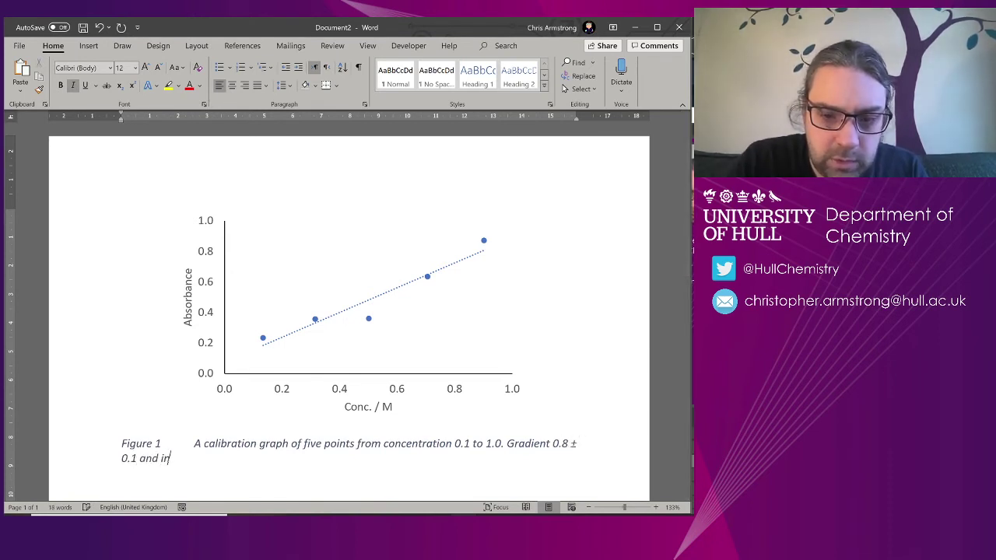
{"action": "type", "text": "tercept"}
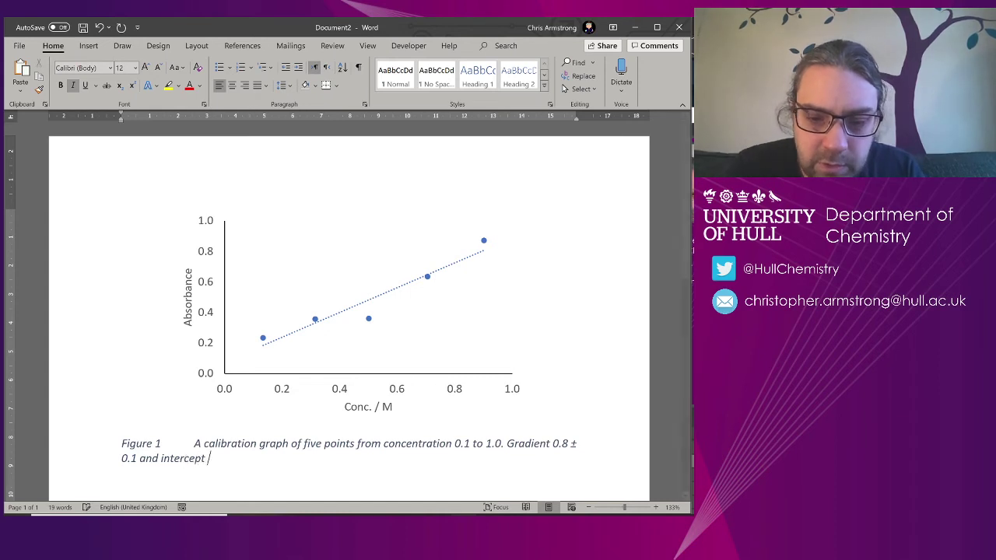
Look up the intercept and its error in Excel and complete the Word caption's sentence with "0.07 ± 0.08.".
{"action": "key", "text": "alt+Tab"}
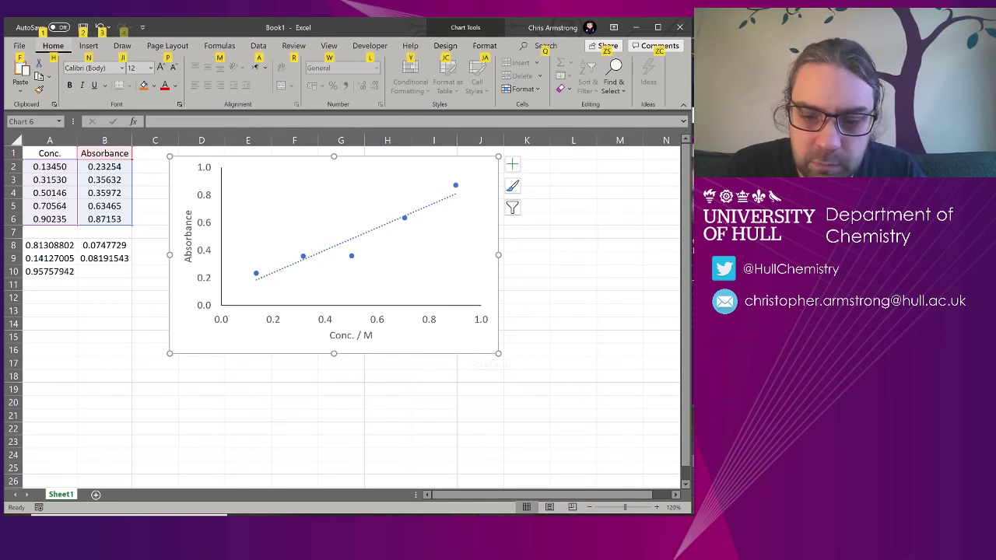
{"action": "left_click", "coordinate": [518, 448]}
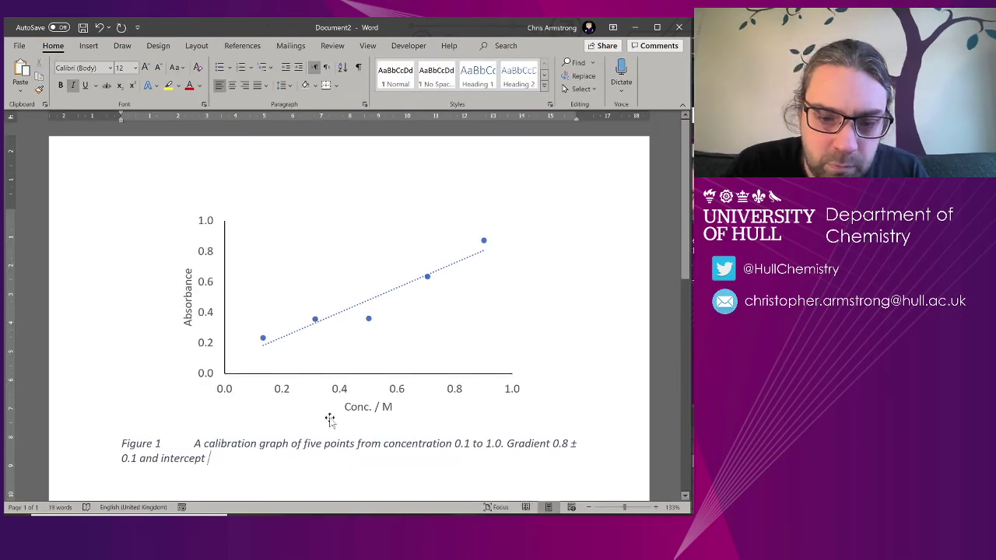
{"action": "type", "text": "0.07 ± 0.08"}
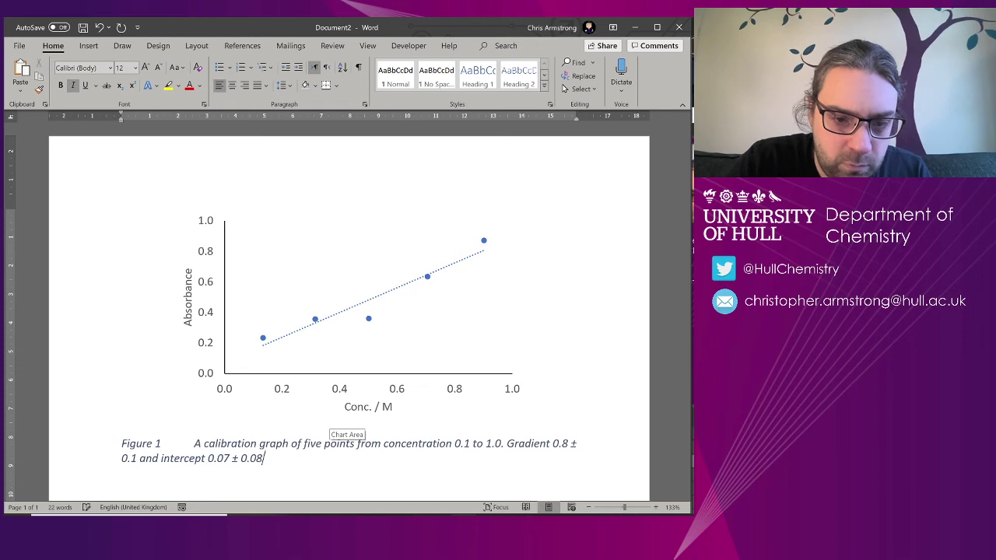
{"action": "type", "text": "."}
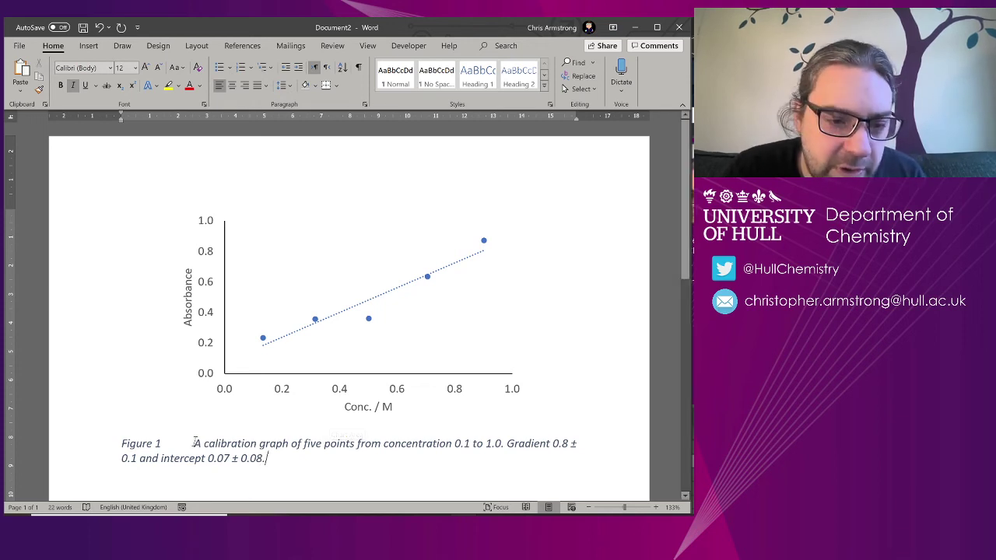
Give the caption a hanging indent so its second line aligns with the description text.
{"action": "key", "text": "Home"}
{"action": "key", "text": "ctrl+t"}
{"action": "key", "text": "ctrl+t"}
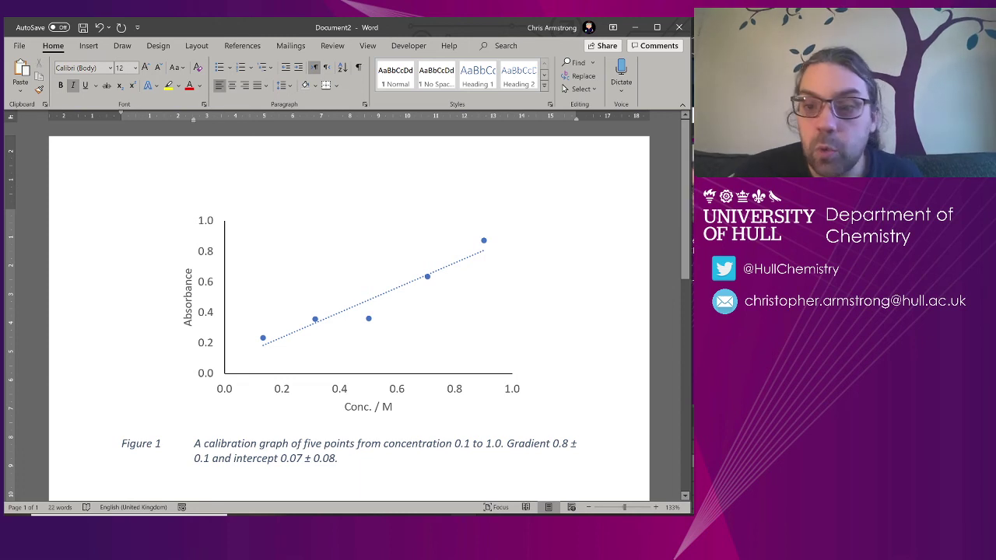
Check the correlation value in Excel and append "R2 = 0.95." to the end of the Word caption.
{"action": "key", "text": "End"}
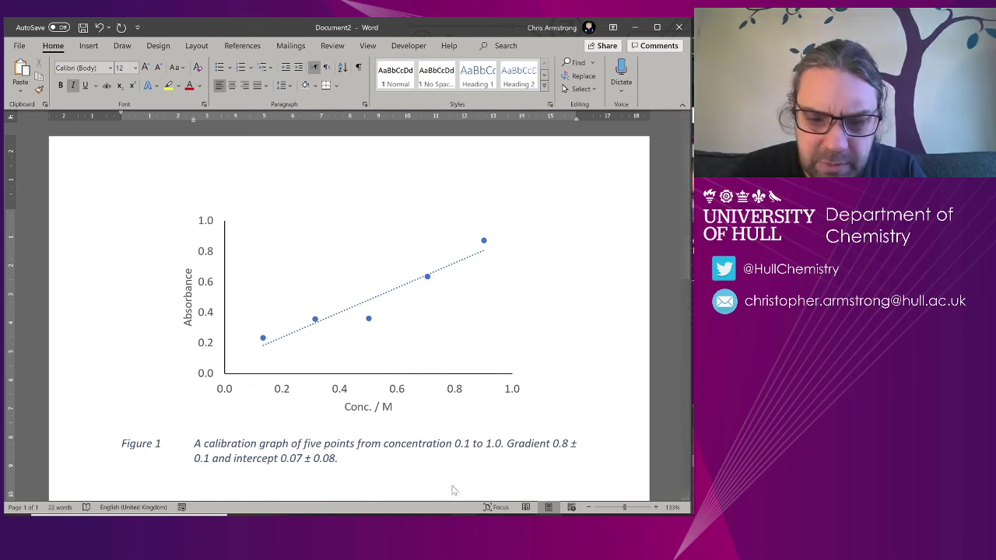
{"action": "type", "text": "R2"}
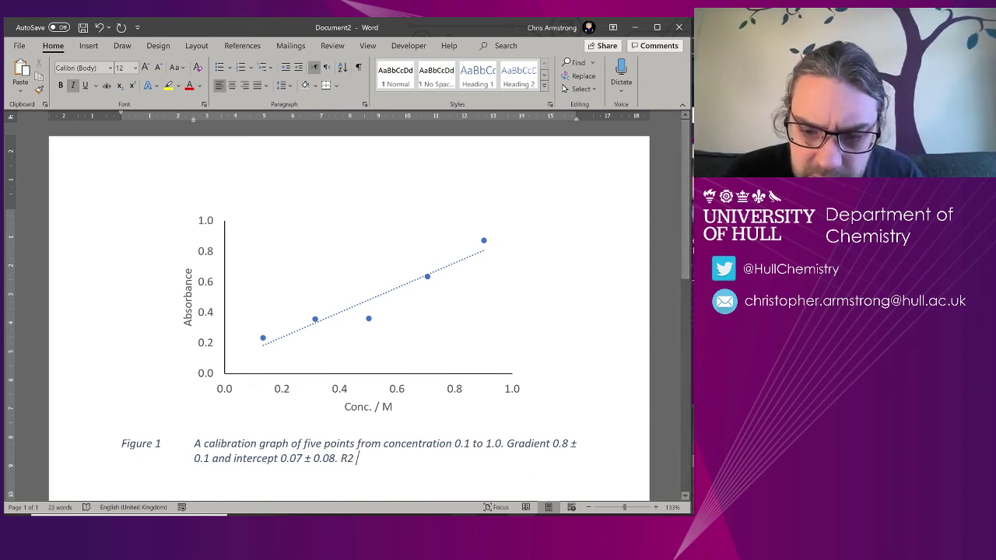
{"action": "key", "text": "alt+Tab"}
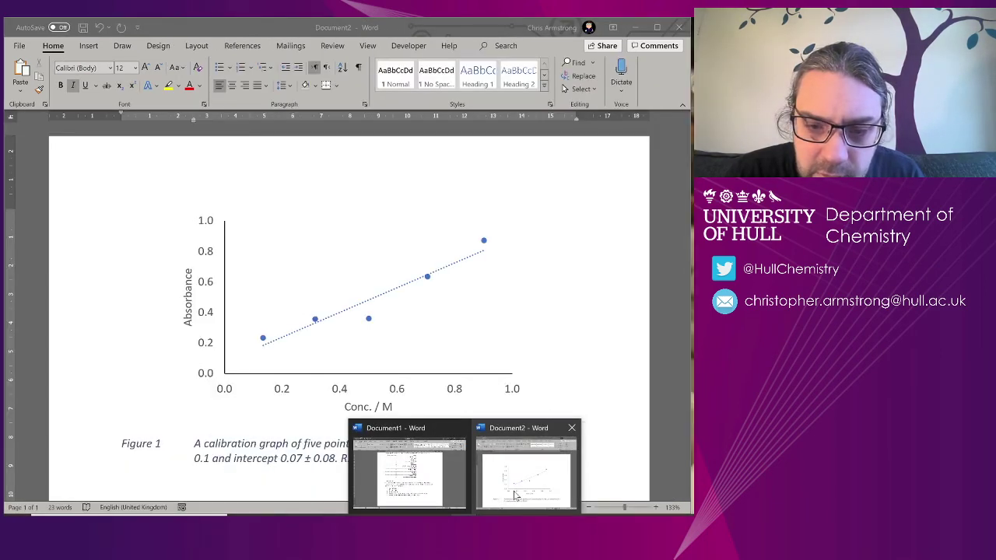
{"action": "left_click", "coordinate": [513, 494]}
{"action": "type", "text": "= 0.o"}
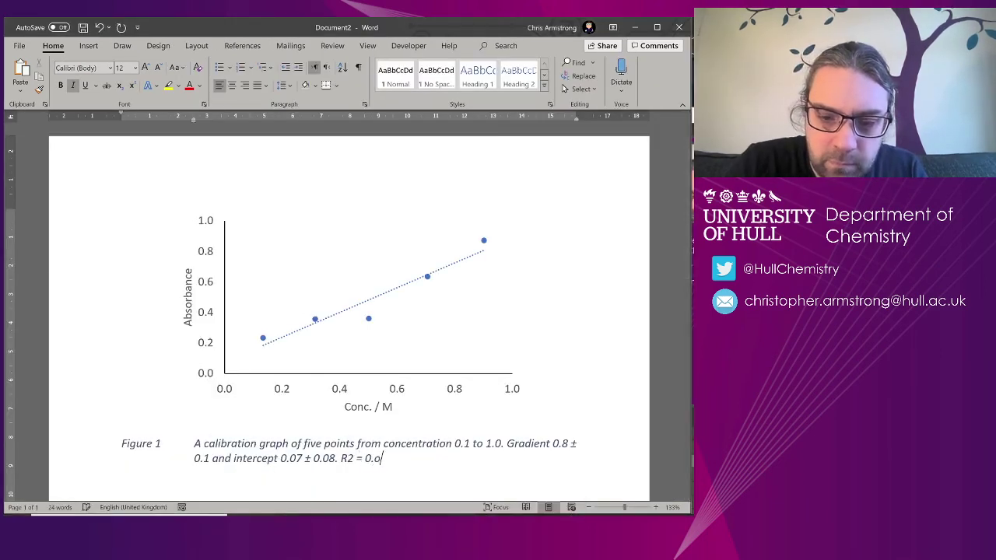
{"action": "key", "text": "BackSpace"}
{"action": "type", "text": "95"}
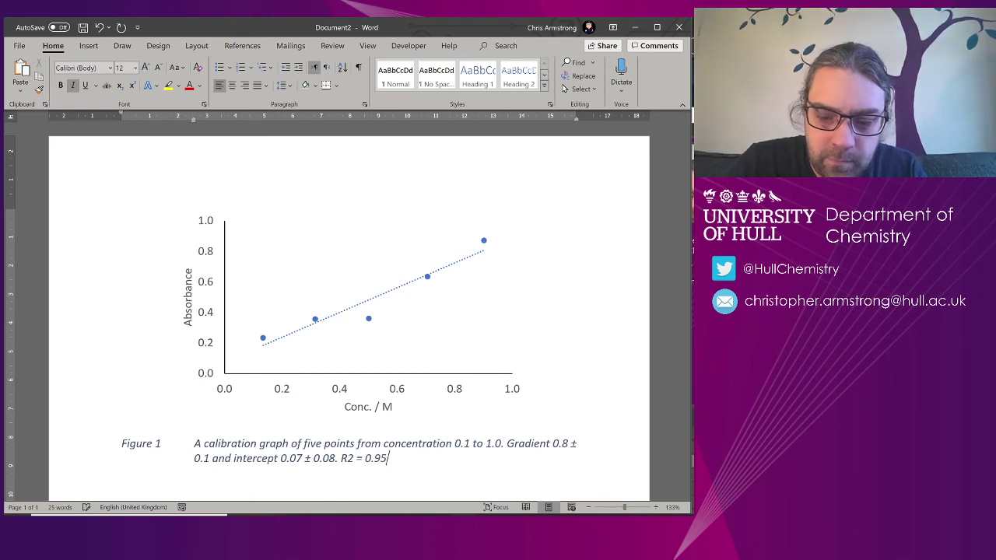
{"action": "type", "text": "."}
Format the 2 of "R2" in the caption as superscript.
{"action": "left_click_drag", "start_coordinate": [355, 458], "coordinate": [349, 459]}
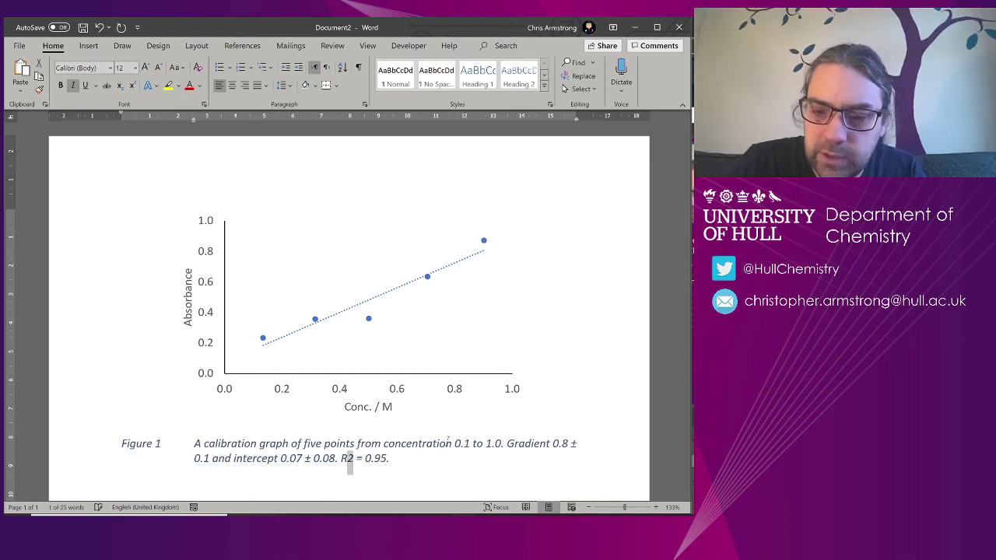
{"action": "key", "text": "ctrl+shift+equal"}
{"action": "left_click", "coordinate": [348, 466]}
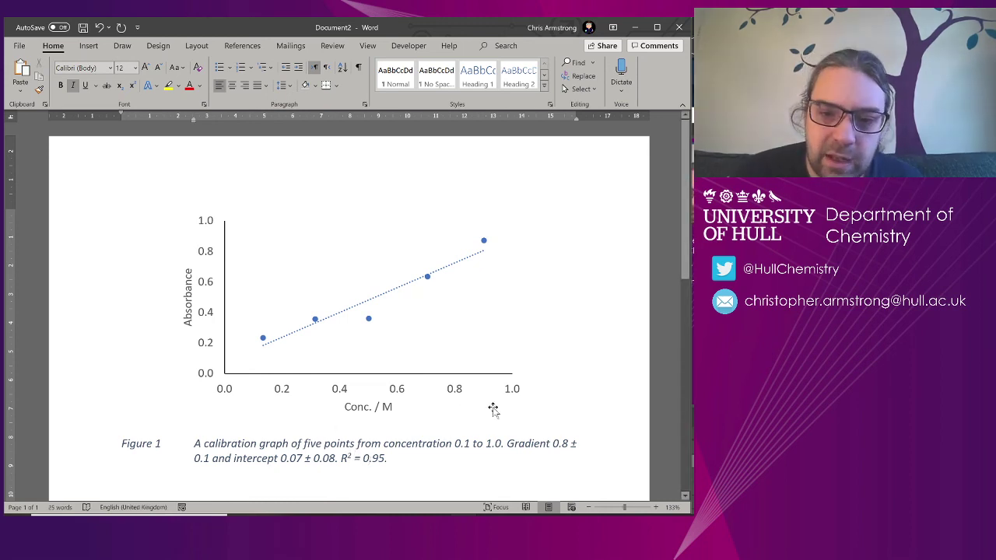
Inspect the pasted chart and its vertical axis in the Word document and switch back to the Excel workbook.
{"action": "scroll", "coordinate": [493, 407], "scroll_direction": "down", "scroll_amount": 2}
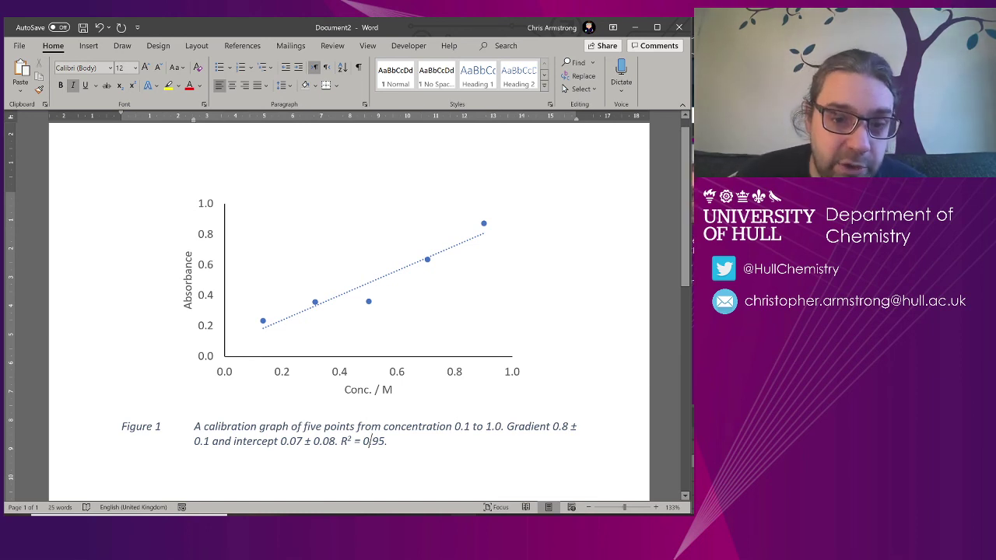
{"action": "left_click", "coordinate": [322, 234]}
{"action": "left_click", "coordinate": [220, 204]}
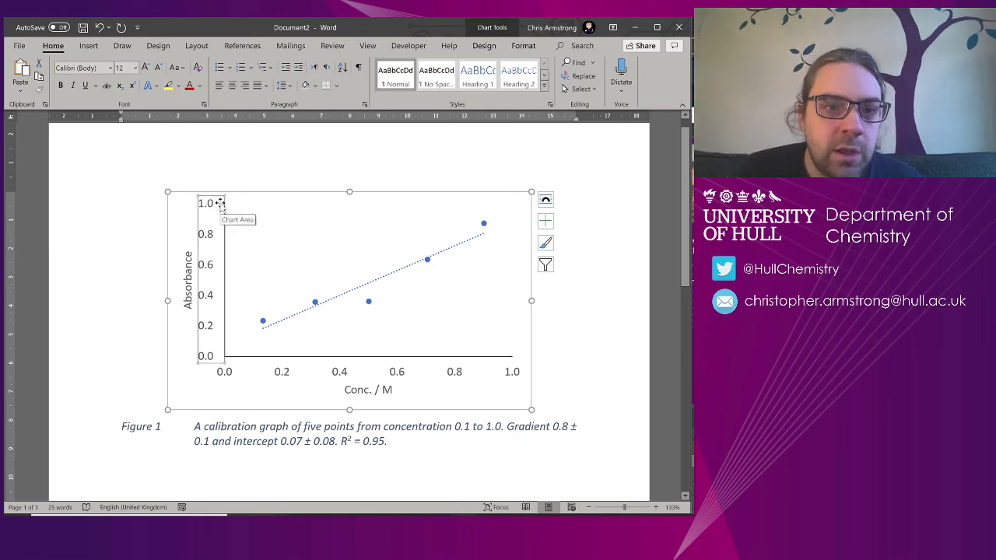
{"action": "mouse_move", "coordinate": [464, 519]}
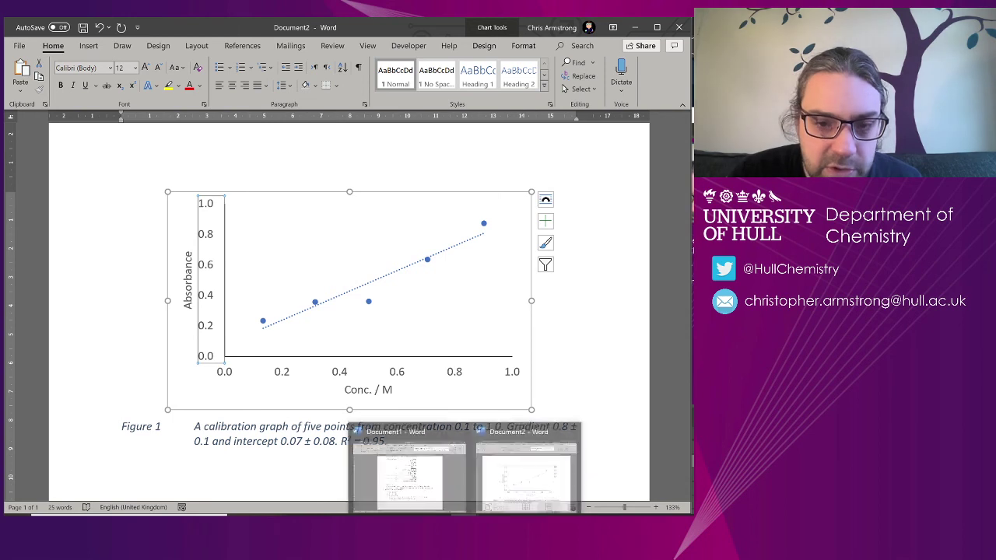
{"action": "left_click", "coordinate": [570, 352]}
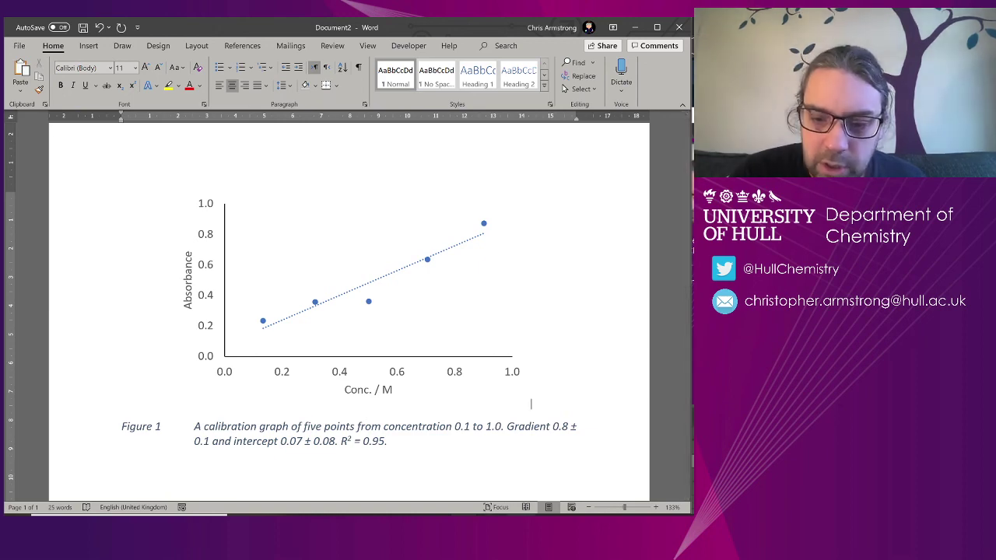
{"action": "key", "text": "alt+Tab"}
{"action": "left_click", "coordinate": [509, 440]}
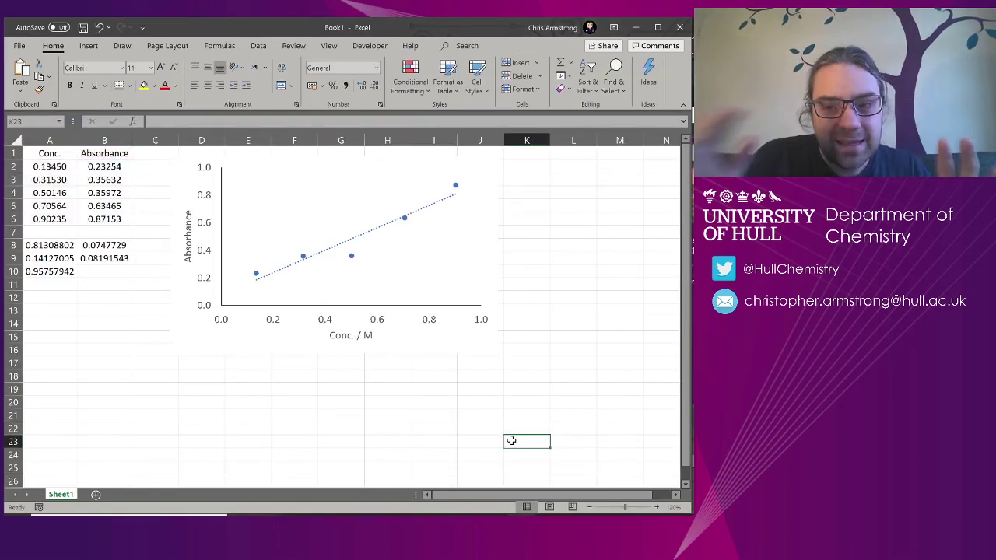